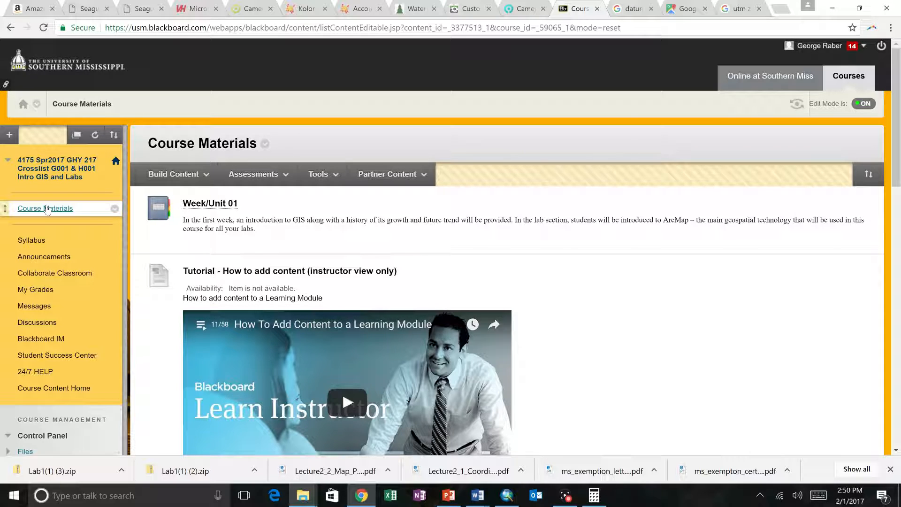
# Open the Week/Unit 02 Activities in the course materials and download the Lab 2 file
pyautogui.scroll(-6, 47, 210)
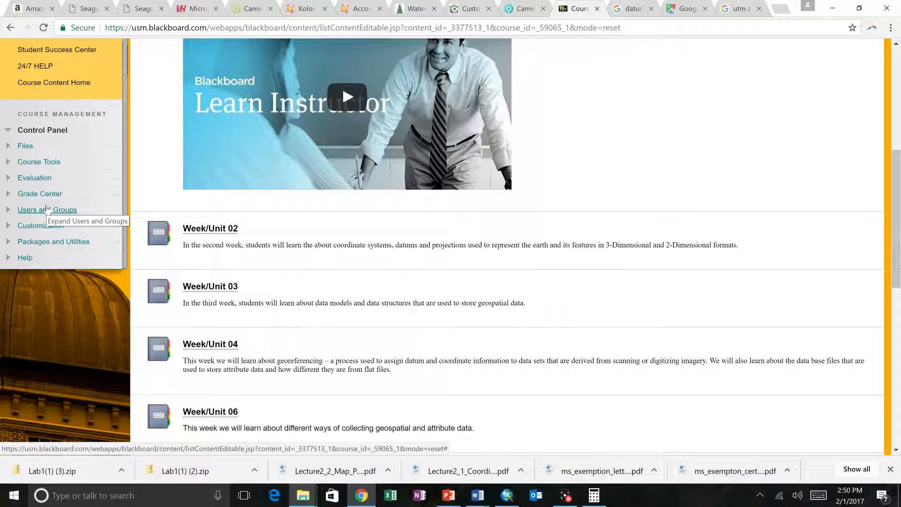
pyautogui.click(196, 233)
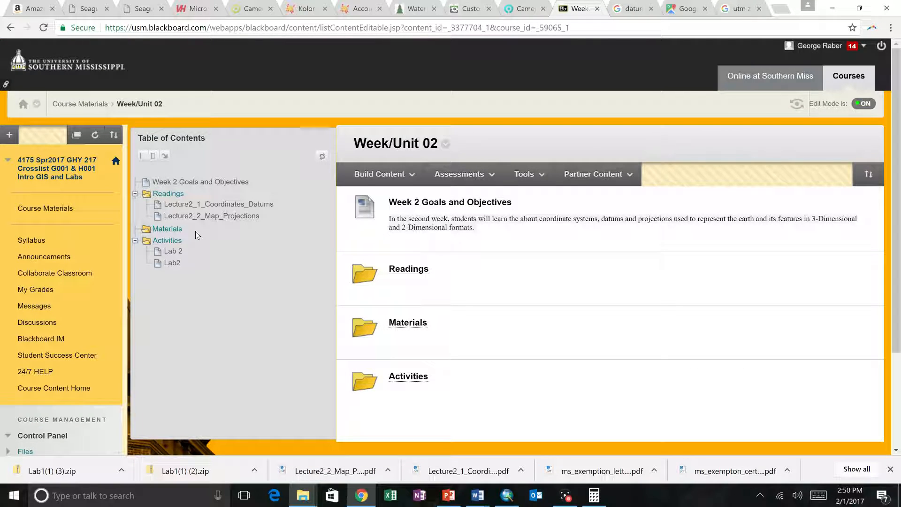
pyautogui.scroll(-1, 196, 235)
pyautogui.click(177, 189)
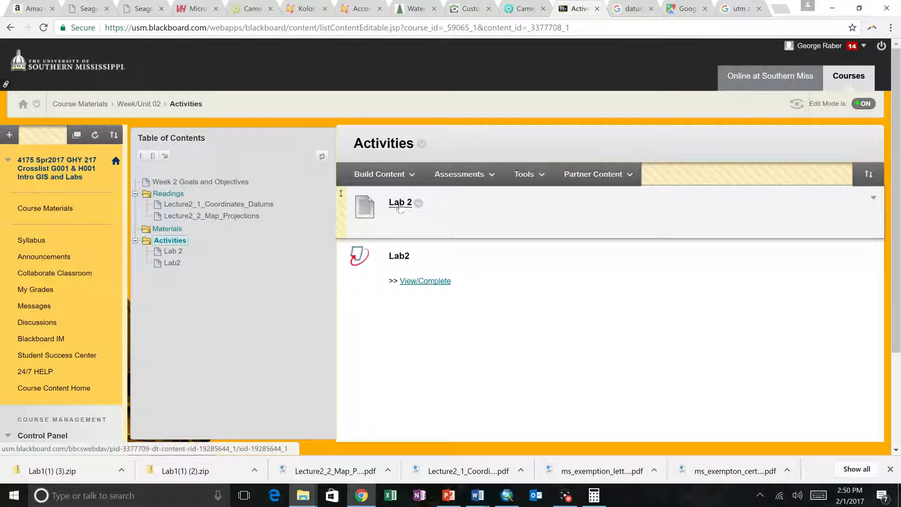
pyautogui.click(411, 206)
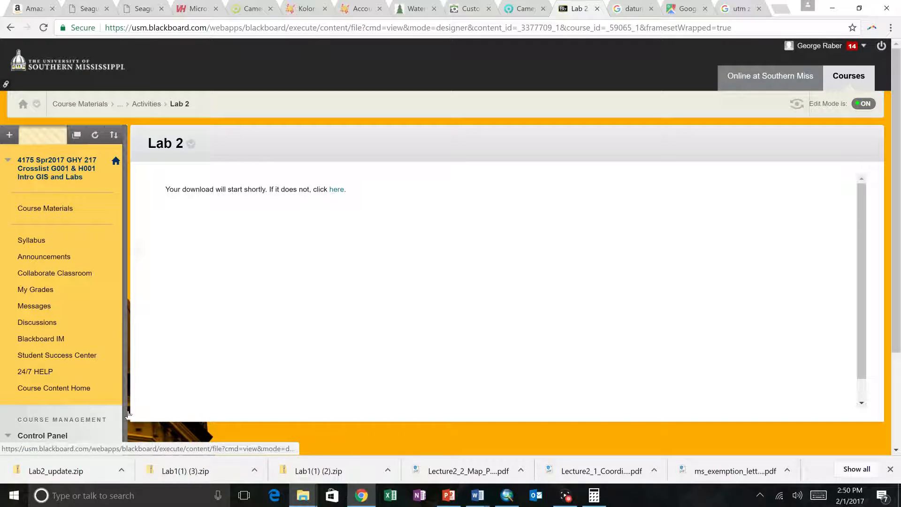
# Open the downloaded Lab2_update.zip and copy the Lab2 folder inside it
pyautogui.click(121, 470)
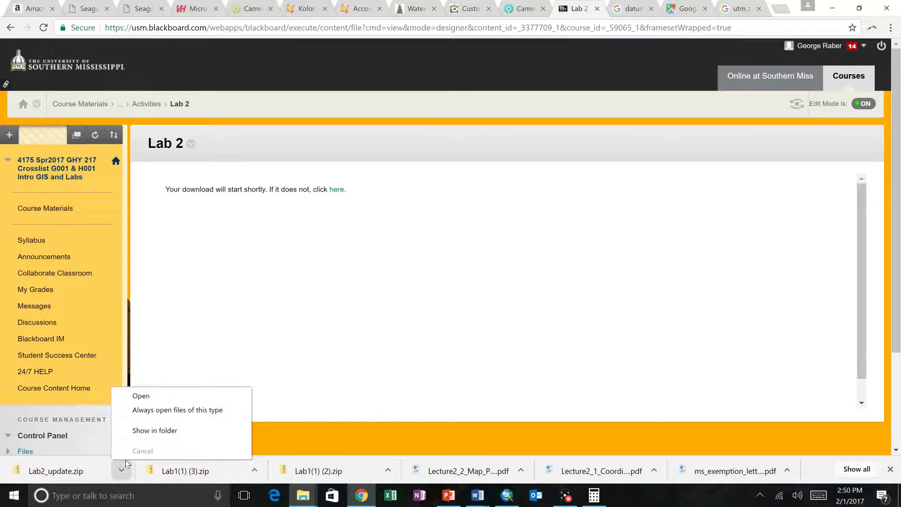
pyautogui.click(140, 401)
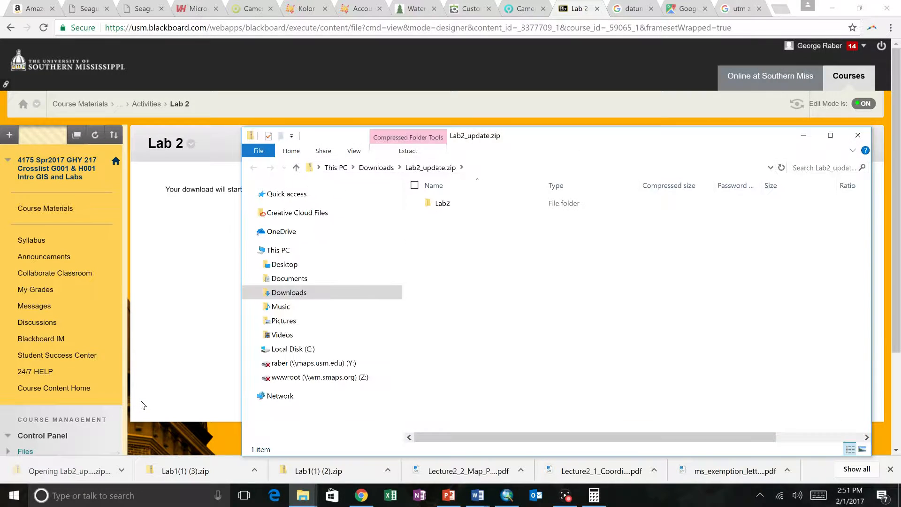
pyautogui.moveTo(520, 143); pyautogui.dragTo(359, 103)
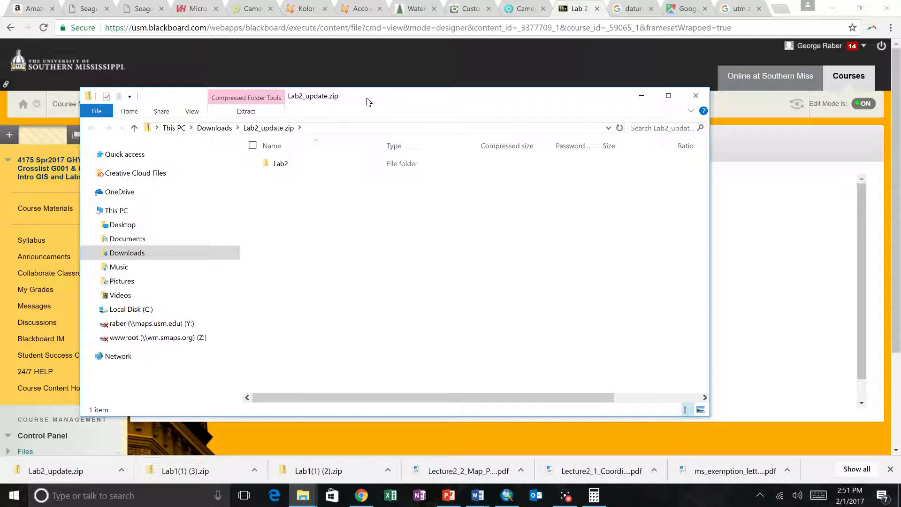
pyautogui.rightClick(280, 170)
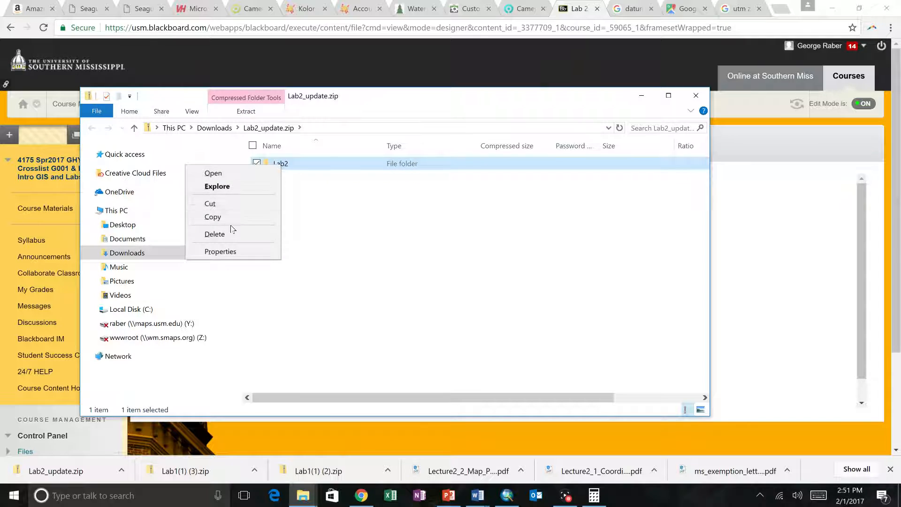
pyautogui.click(230, 218)
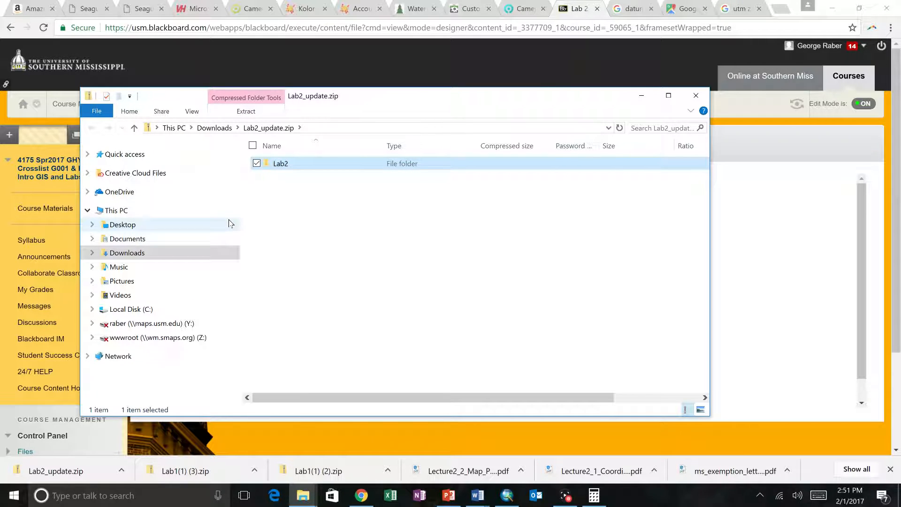
# Create a new folder named GIS on Local Disk (C:)
pyautogui.click(161, 308)
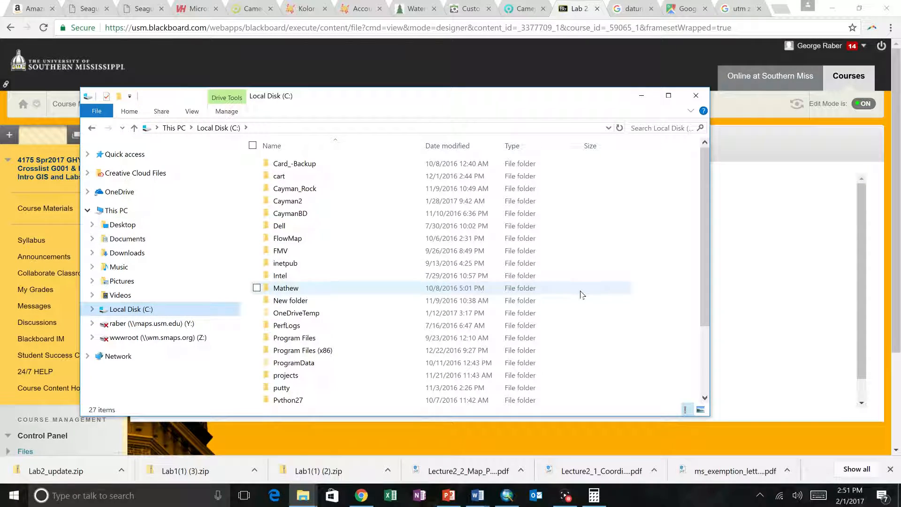
pyautogui.rightClick(628, 237)
pyautogui.moveTo(558, 354)
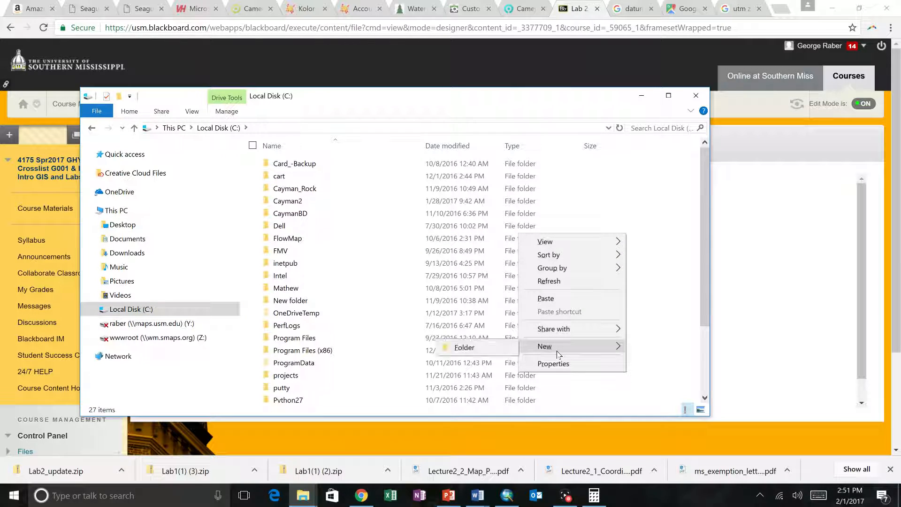
pyautogui.click(469, 348)
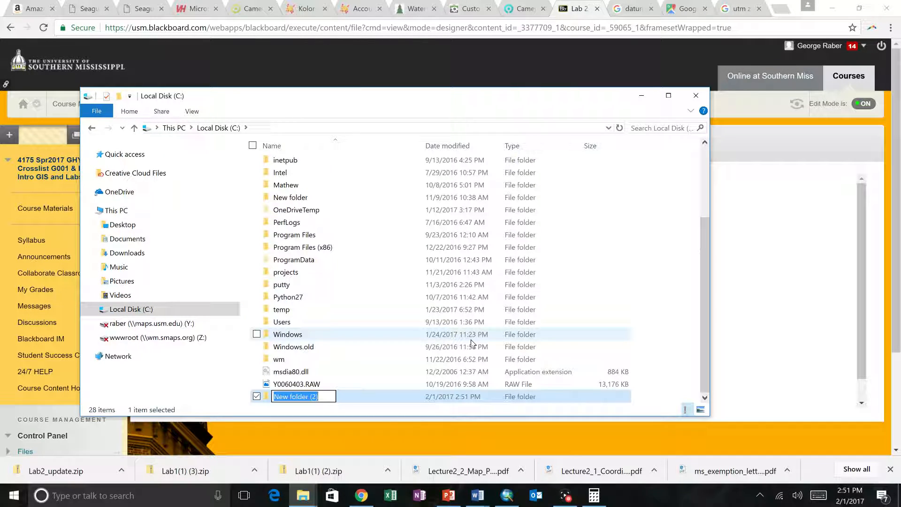
pyautogui.write('GIS')
pyautogui.press('Return')
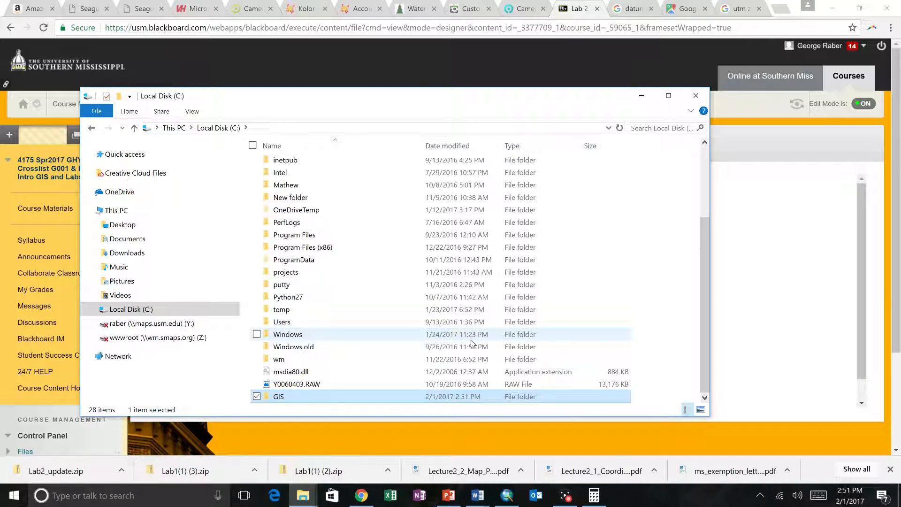
# Open the new GIS folder and paste the copied Lab2 folder into it
pyautogui.press('Return')
pyautogui.rightClick(360, 203)
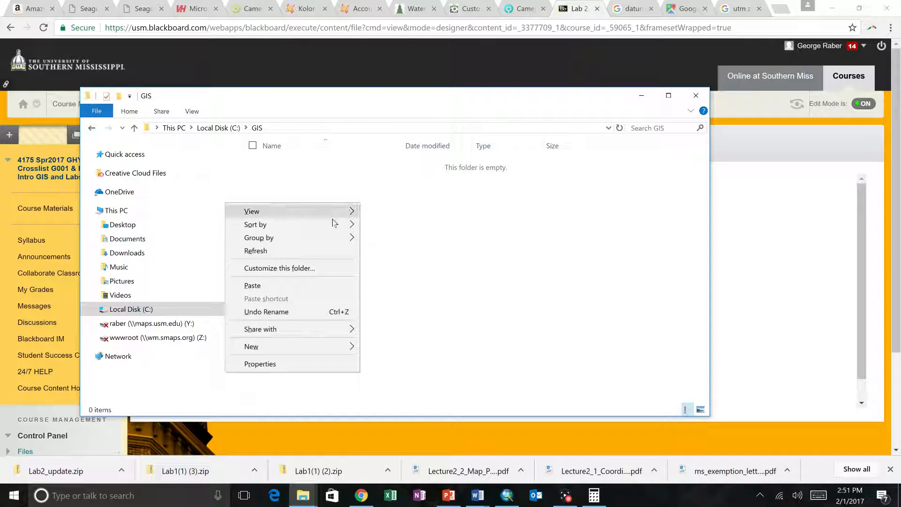
pyautogui.click(299, 283)
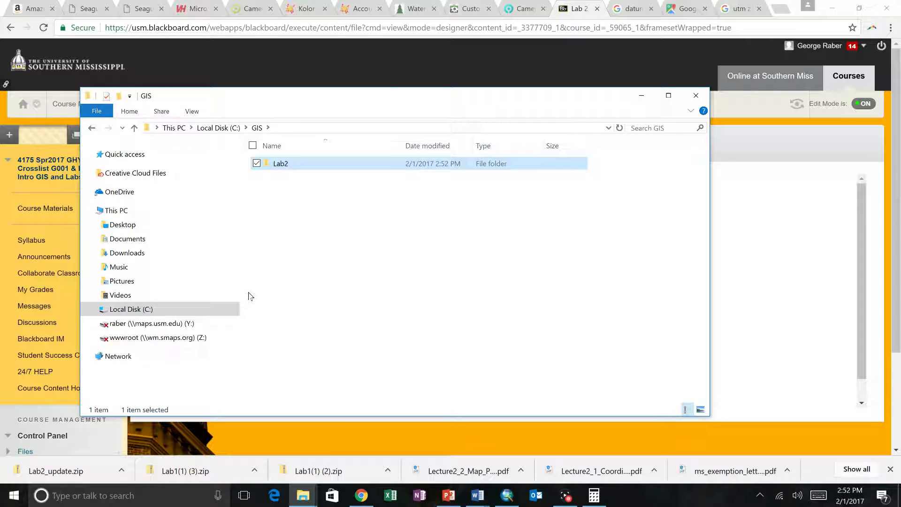
# Examine the data files in the Coordinates_Projections subfolder of Lab2, and return to the Lab2 folder
pyautogui.doubleClick(285, 168)
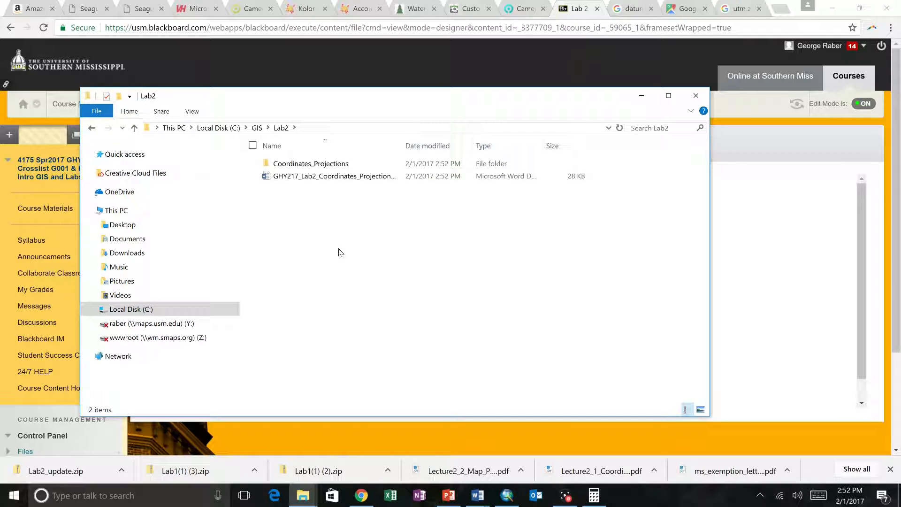
pyautogui.doubleClick(306, 163)
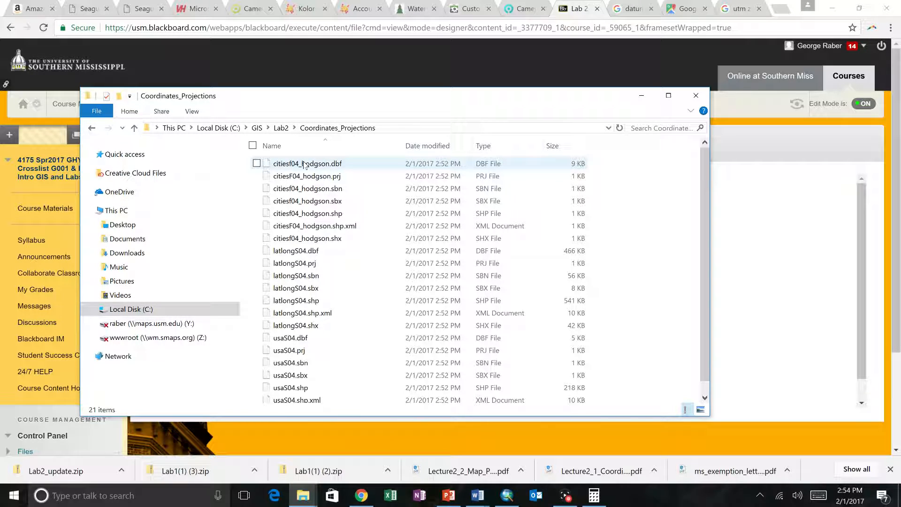
pyautogui.click(281, 127)
# Open the GHY217_Lab2_Coordinates_Projections document, read its instructions from the objectives through Task 4, and switch to ArcMap
pyautogui.doubleClick(301, 178)
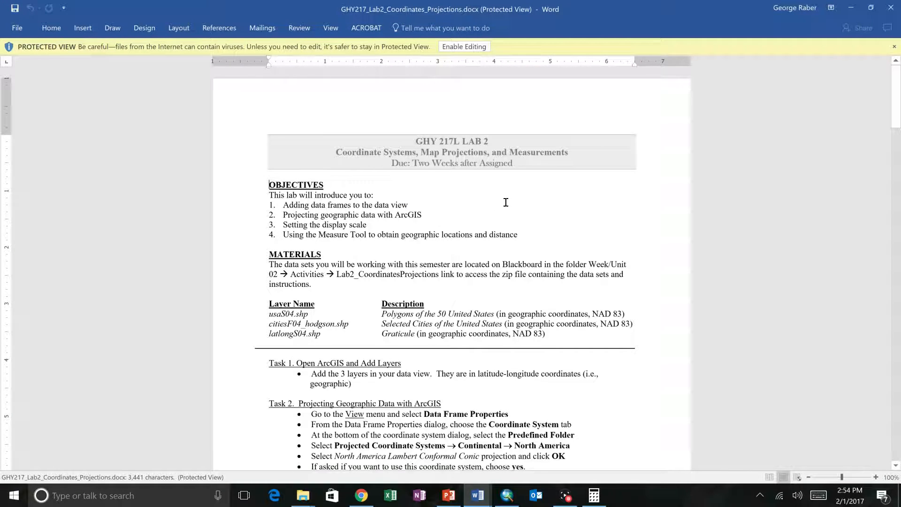
pyautogui.scroll(-1, 506, 202)
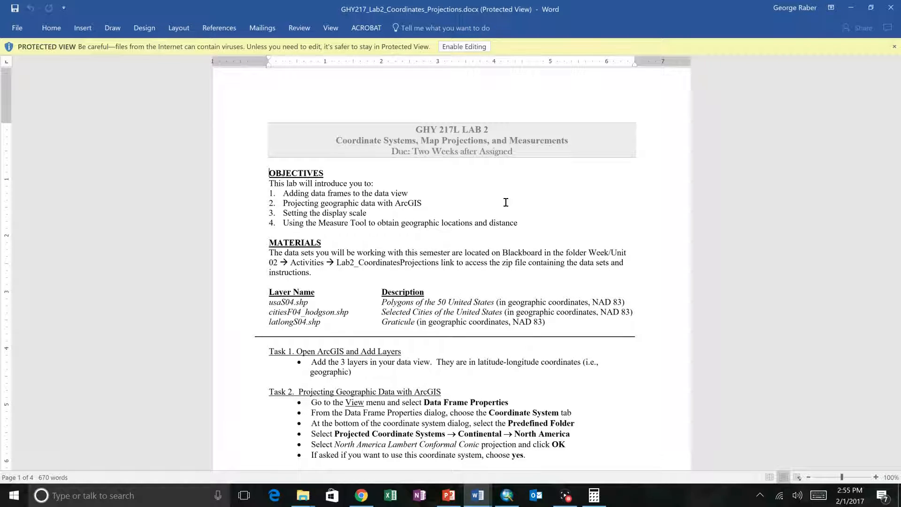
pyautogui.scroll(-6, 505, 203)
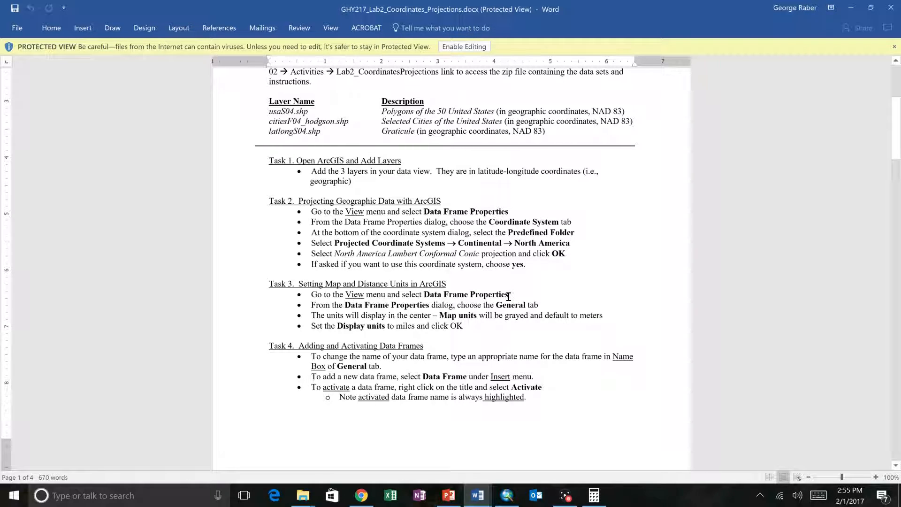
pyautogui.click(508, 496)
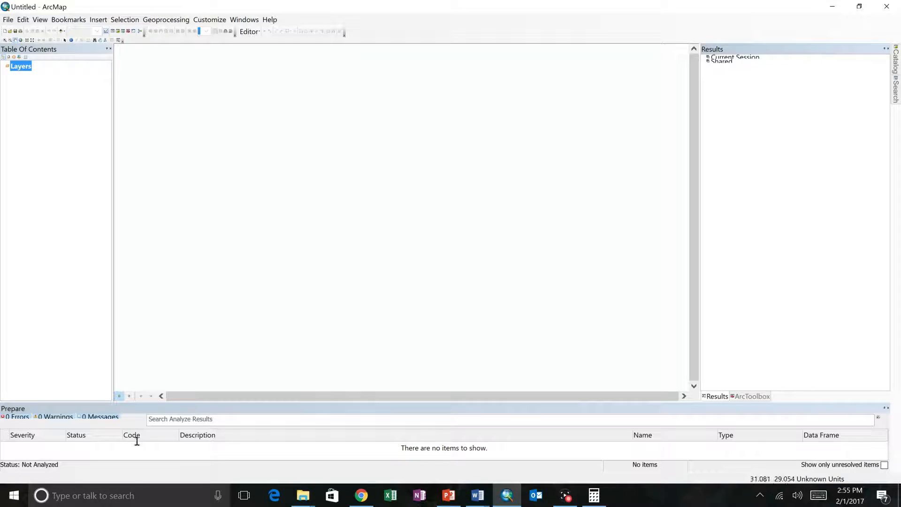
pyautogui.click(14, 495)
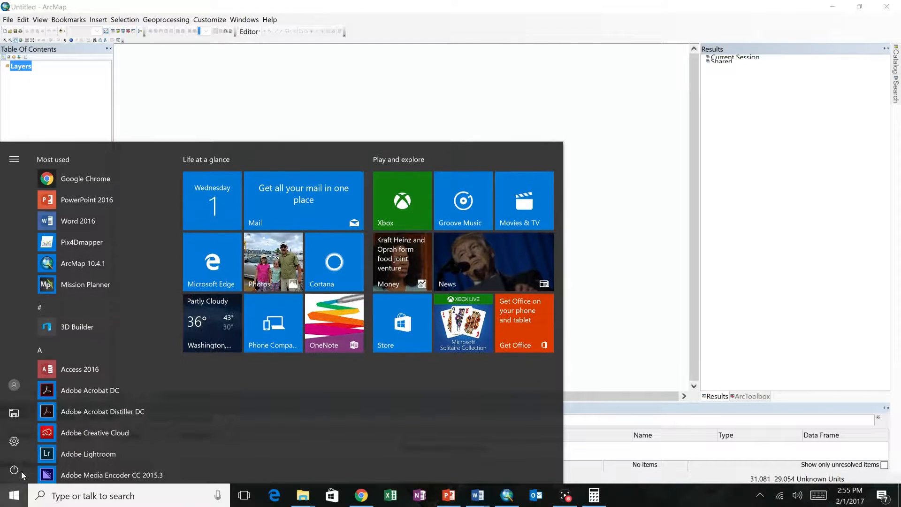
pyautogui.click(19, 503)
pyautogui.click(19, 505)
pyautogui.write('a')
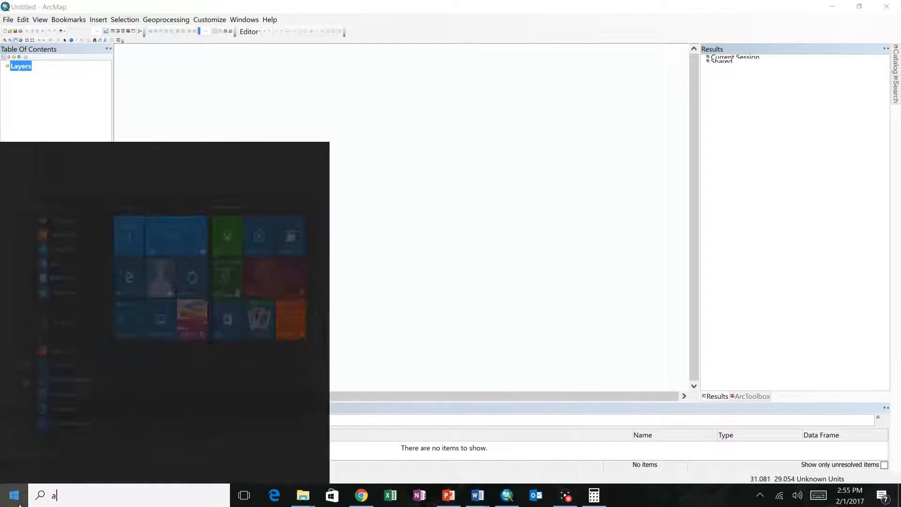
pyautogui.write('rcmap')
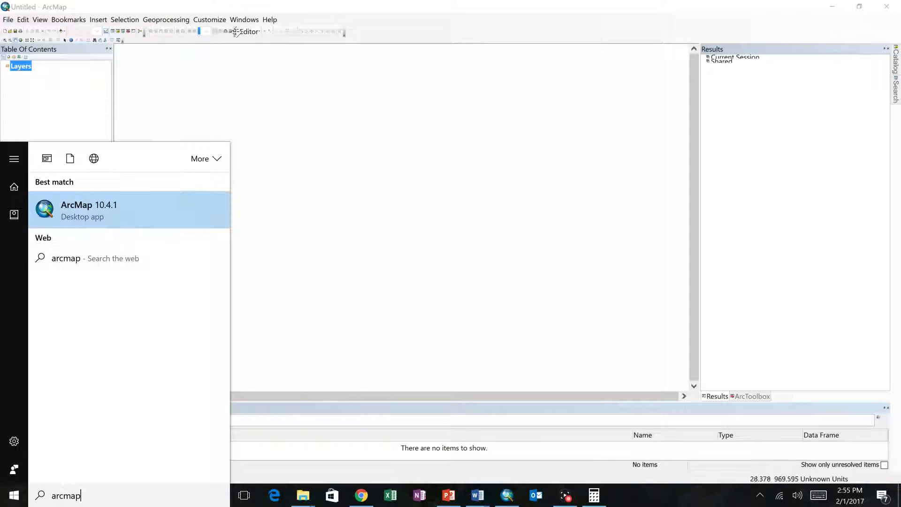
pyautogui.click(227, 4)
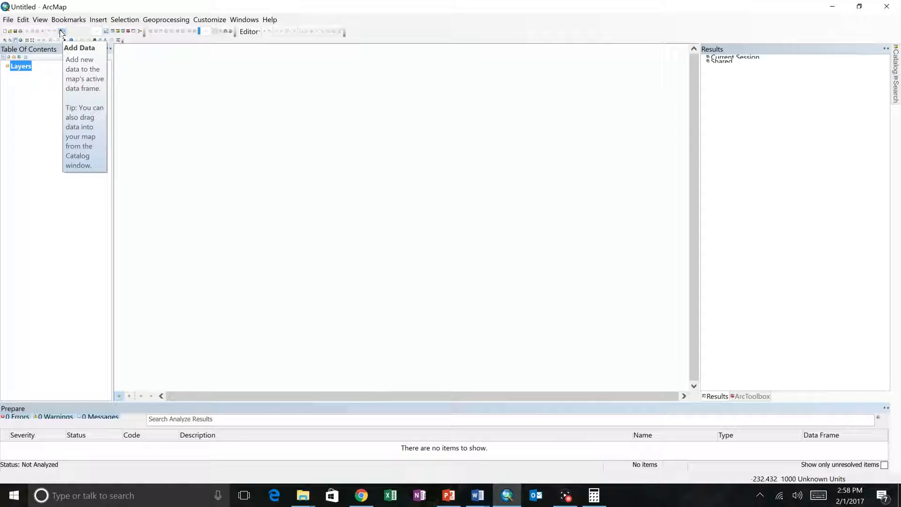
# Start adding data to the map and browse to C:\GIS\Lab2\Coordinates_Projections
pyautogui.click(63, 33)
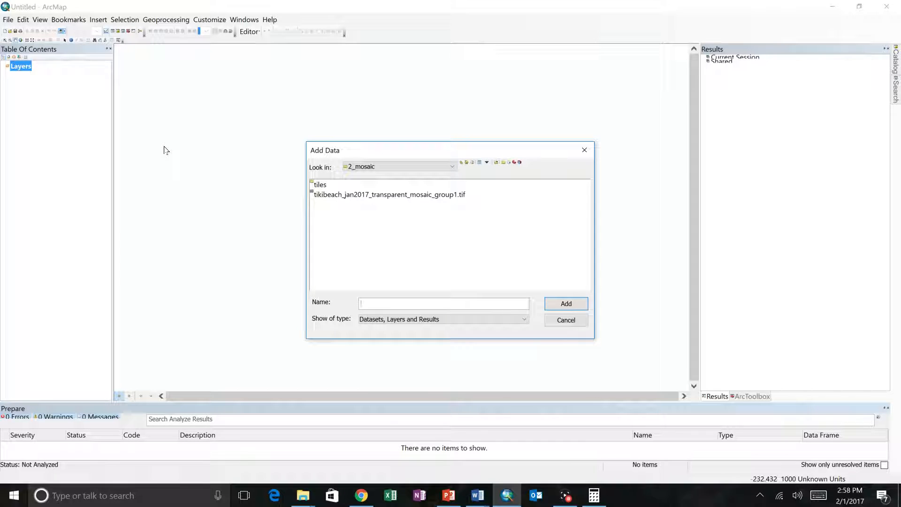
pyautogui.click(422, 167)
pyautogui.click(413, 179)
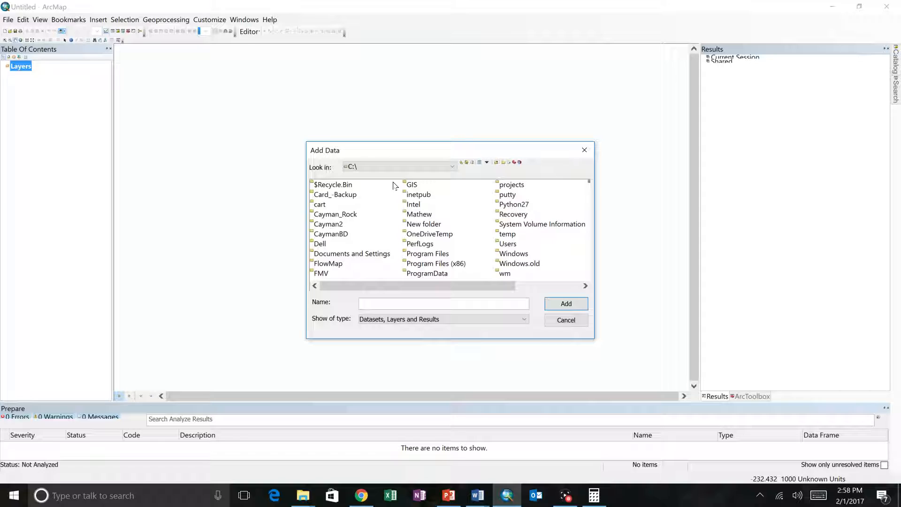
pyautogui.doubleClick(412, 185)
pyautogui.click(324, 185)
pyautogui.doubleClick(326, 185)
pyautogui.doubleClick(348, 186)
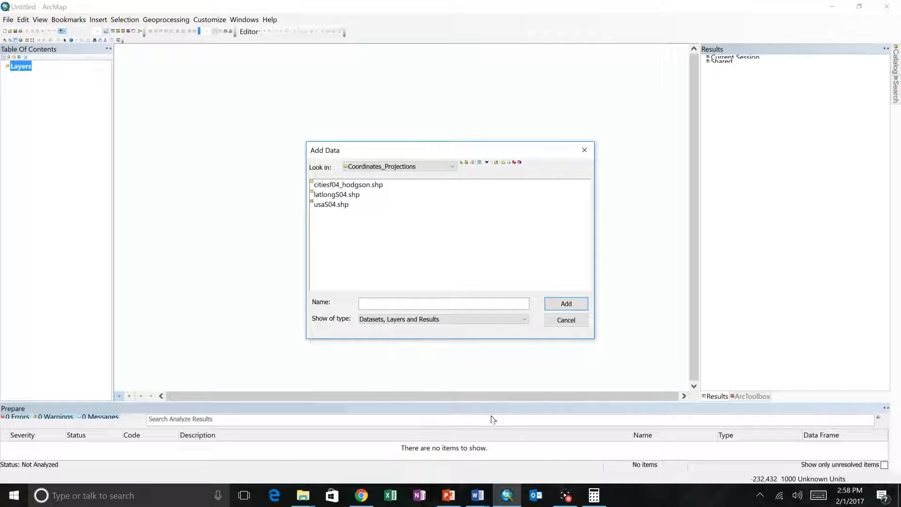
# Check in the Lab 2 instructions in Word which layers Task 1 requires, and return to ArcMap
pyautogui.click(477, 495)
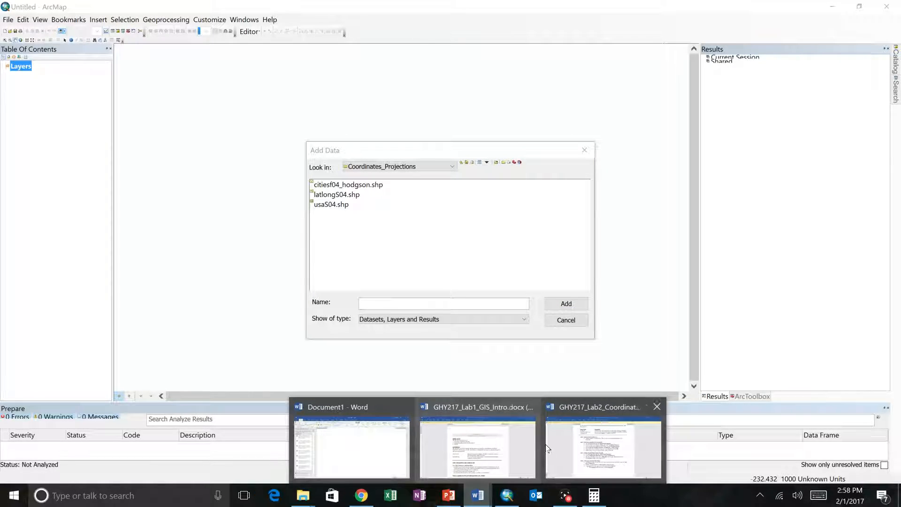
pyautogui.moveTo(596, 456)
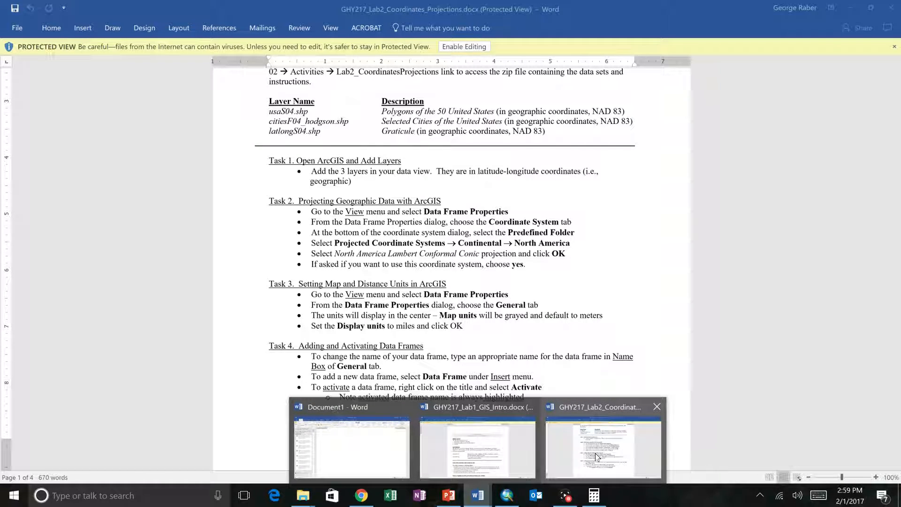
pyautogui.click(596, 457)
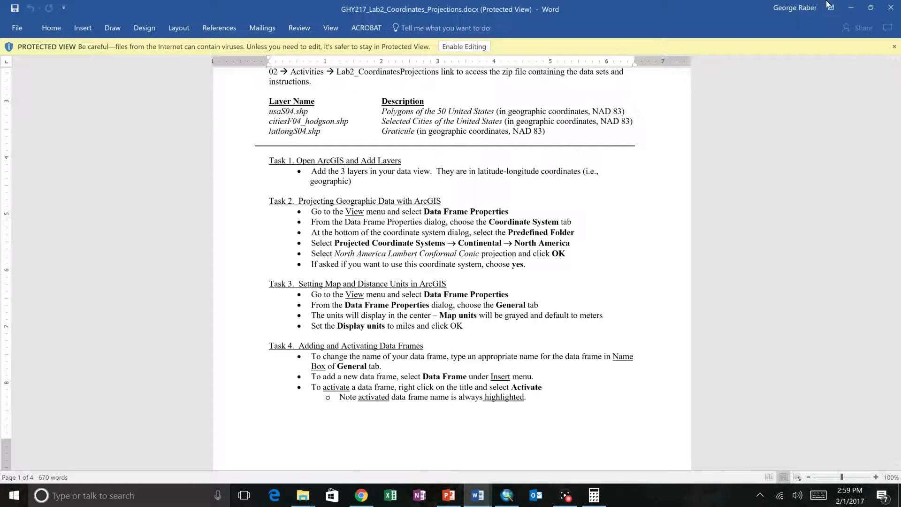
pyautogui.click(847, 6)
# Add usaS04.shp, latlongS04.shp and citiesf04_hodgson.shp to the map together and clear the layer selection
pyautogui.moveTo(392, 237); pyautogui.dragTo(311, 180)
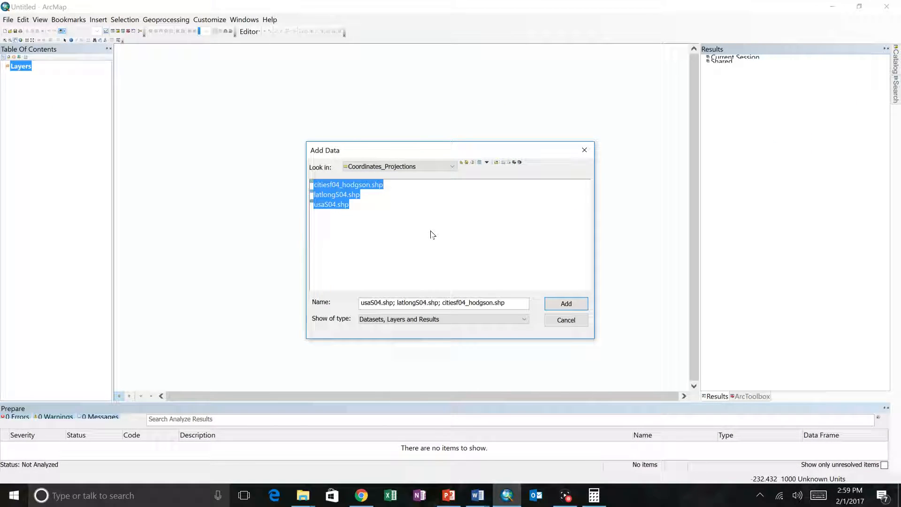
pyautogui.click(554, 304)
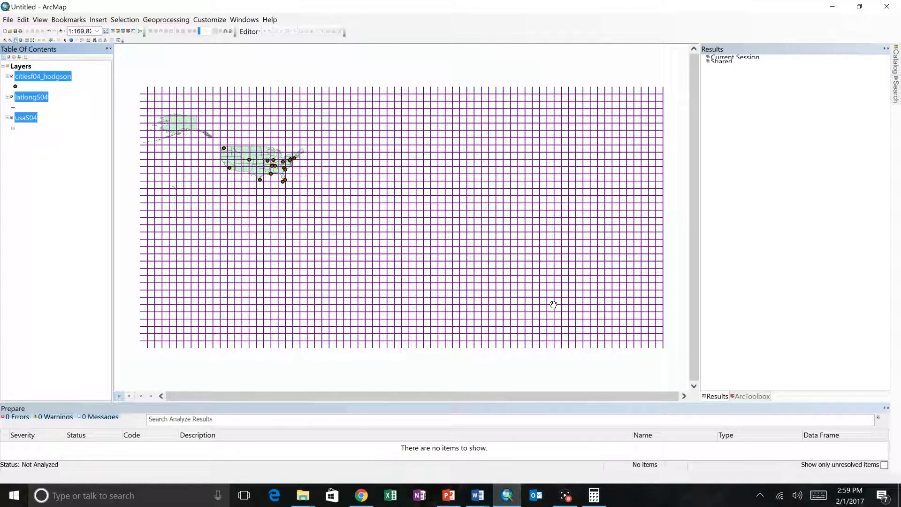
pyautogui.click(83, 172)
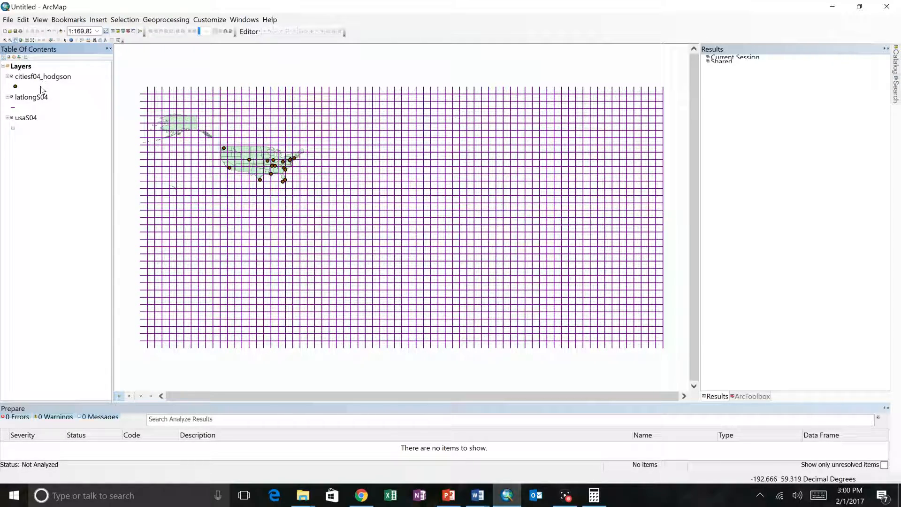
# Change the fill color of the usaS04 layer's single symbol to blue and apply it to the map
pyautogui.click(34, 121)
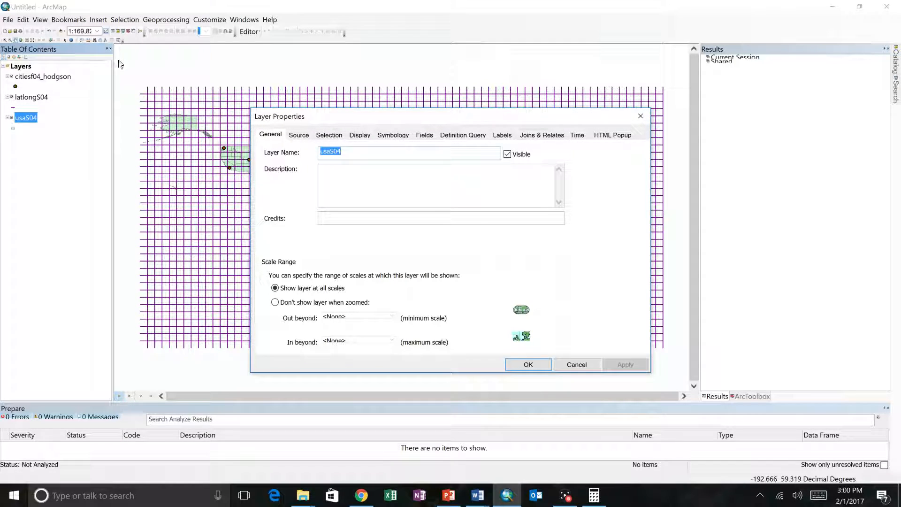
pyautogui.click(384, 135)
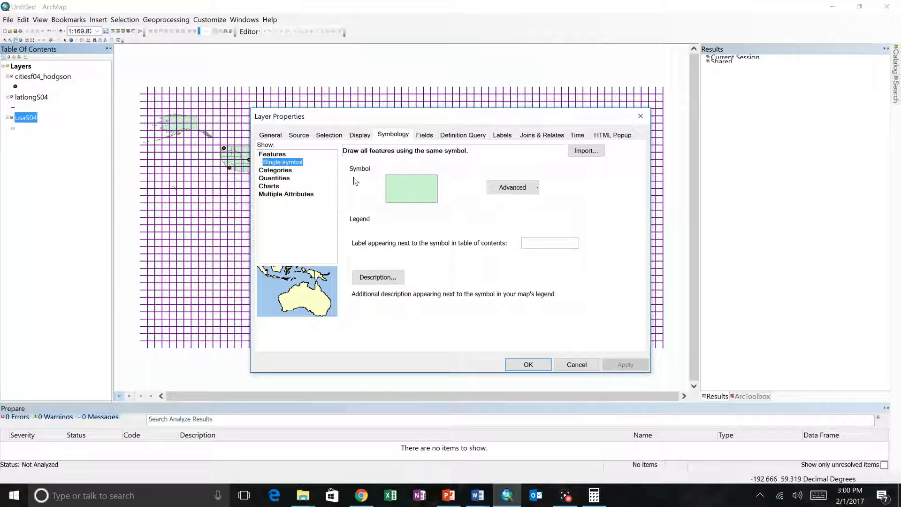
pyautogui.click(402, 193)
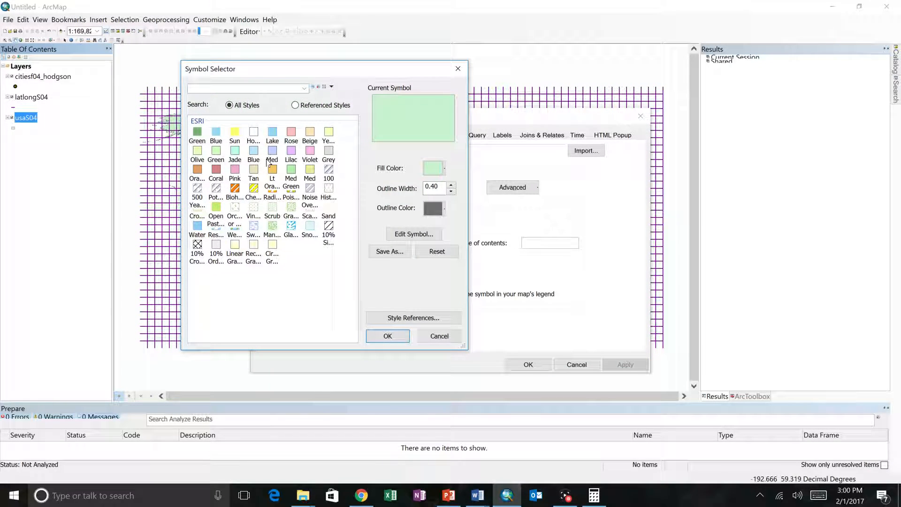
pyautogui.click(436, 168)
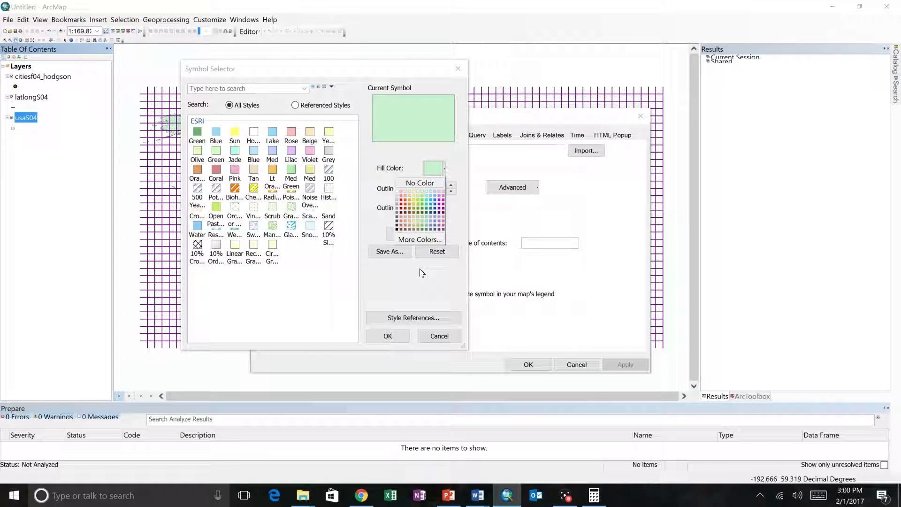
pyautogui.click(431, 206)
pyautogui.click(391, 337)
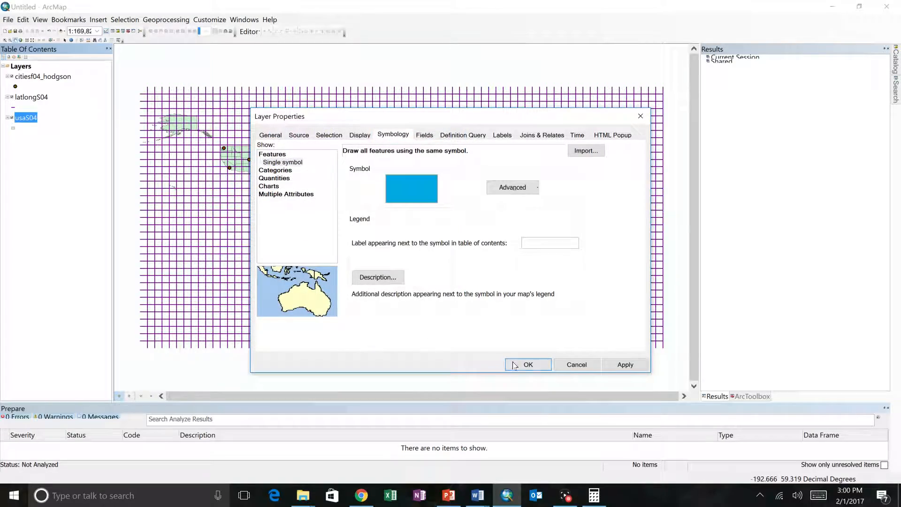
pyautogui.click(518, 364)
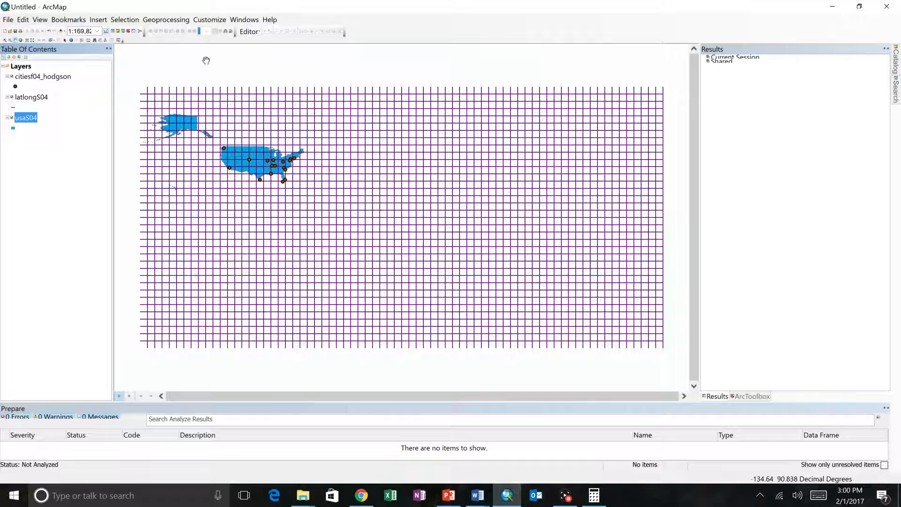
# Identify several grid lines of the latlongS04 layer on the map and read their attributes, including VALUE
pyautogui.click(71, 41)
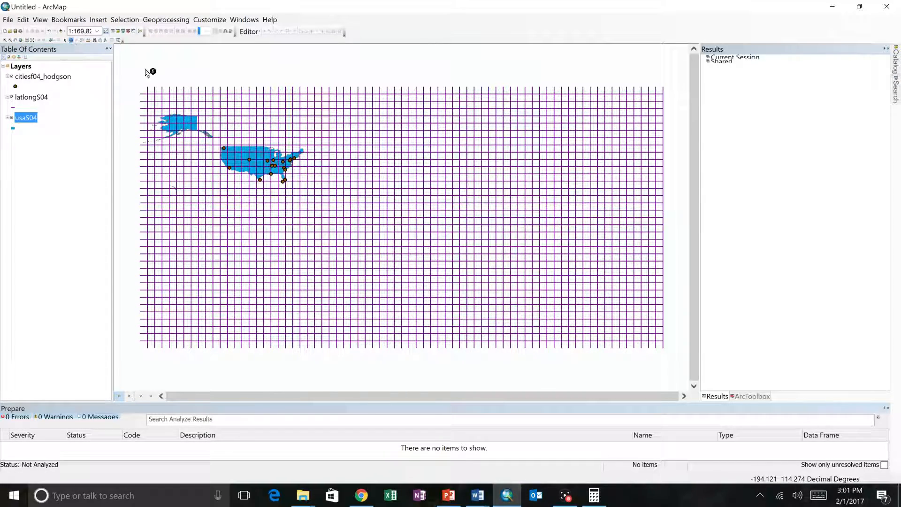
pyautogui.click(228, 99)
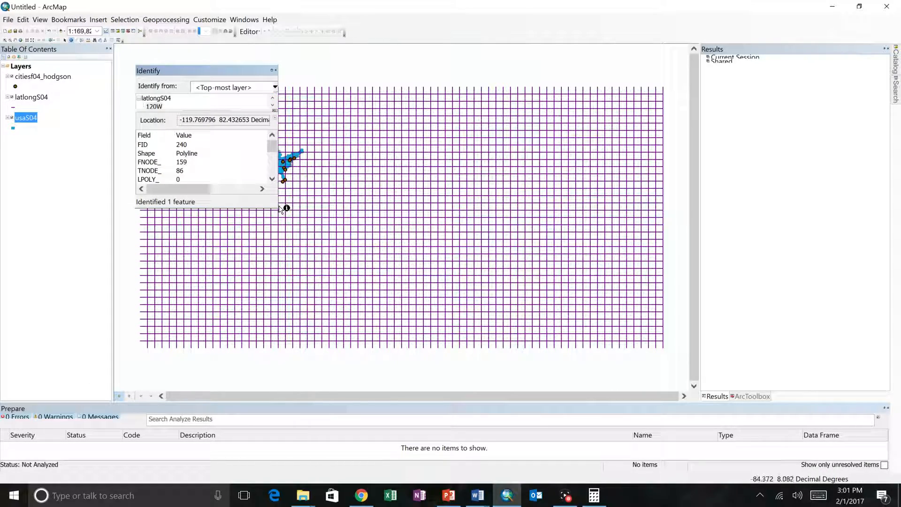
pyautogui.moveTo(277, 207); pyautogui.dragTo(404, 313)
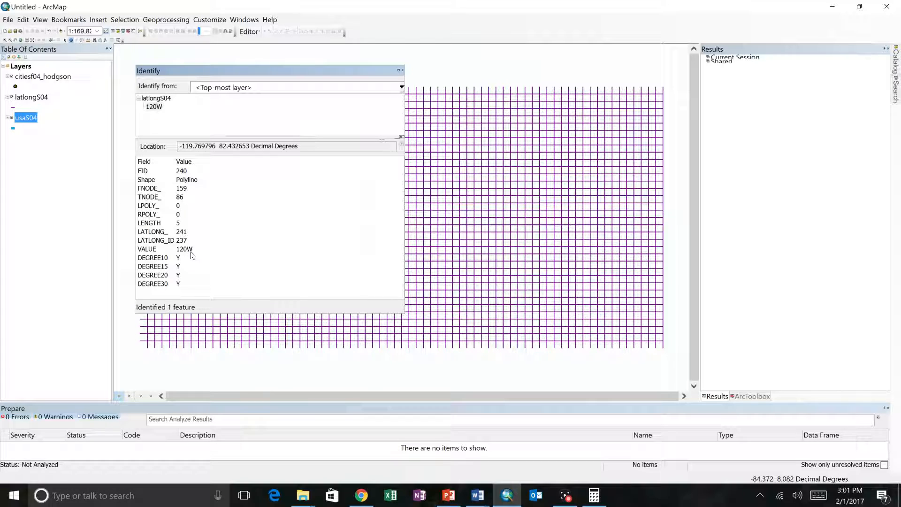
pyautogui.click(424, 163)
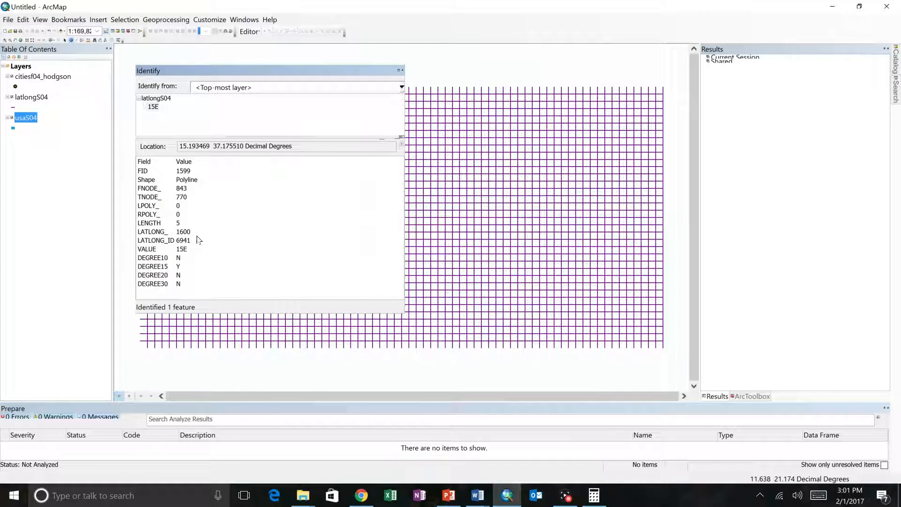
pyautogui.click(402, 71)
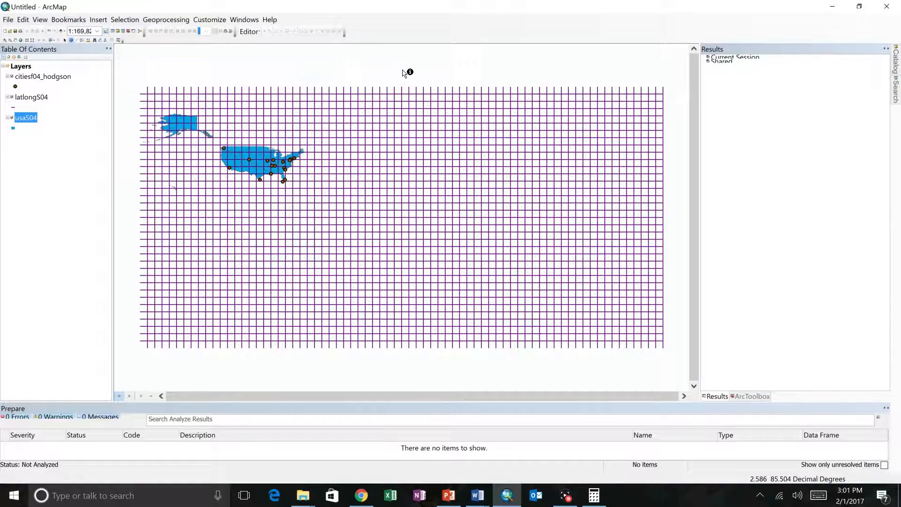
pyautogui.click(415, 113)
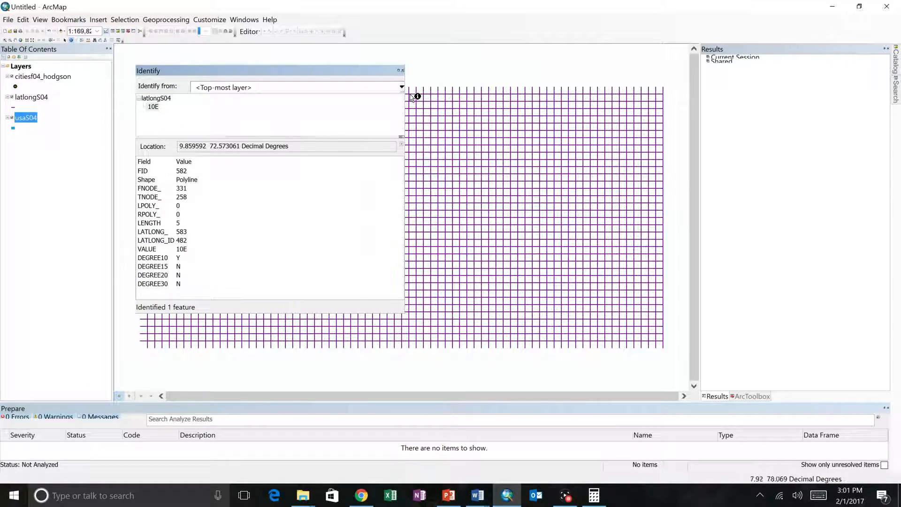
pyautogui.click(402, 71)
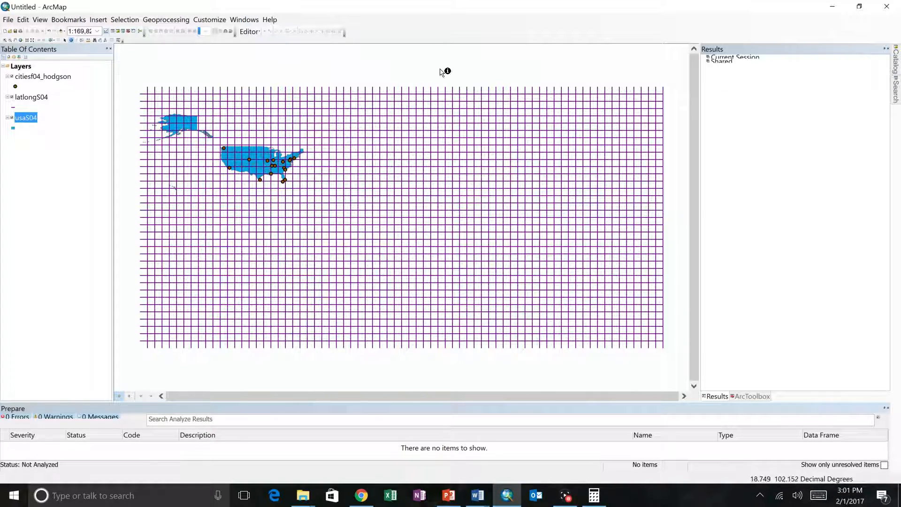
# Open the usaS04 attribute table and move its window toward the middle of the map
pyautogui.rightClick(25, 121)
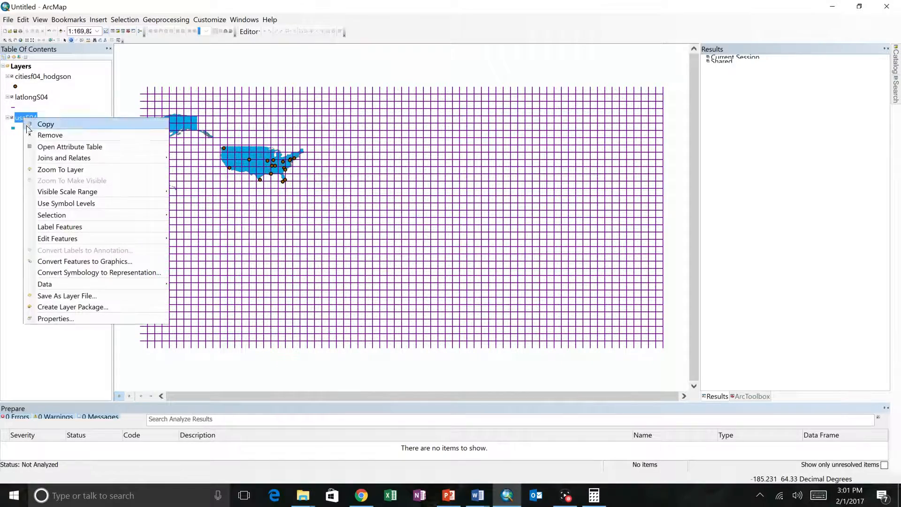
pyautogui.click(30, 146)
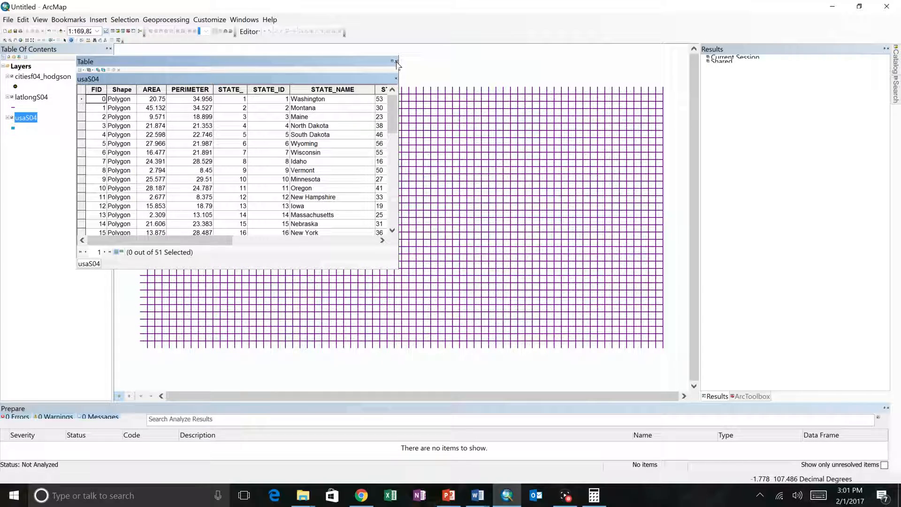
pyautogui.moveTo(231, 241); pyautogui.dragTo(156, 231)
pyautogui.moveTo(225, 64); pyautogui.dragTo(410, 149)
# Select the Washington record, widen the table window to show all of its fields, and clear the selection
pyautogui.click(268, 187)
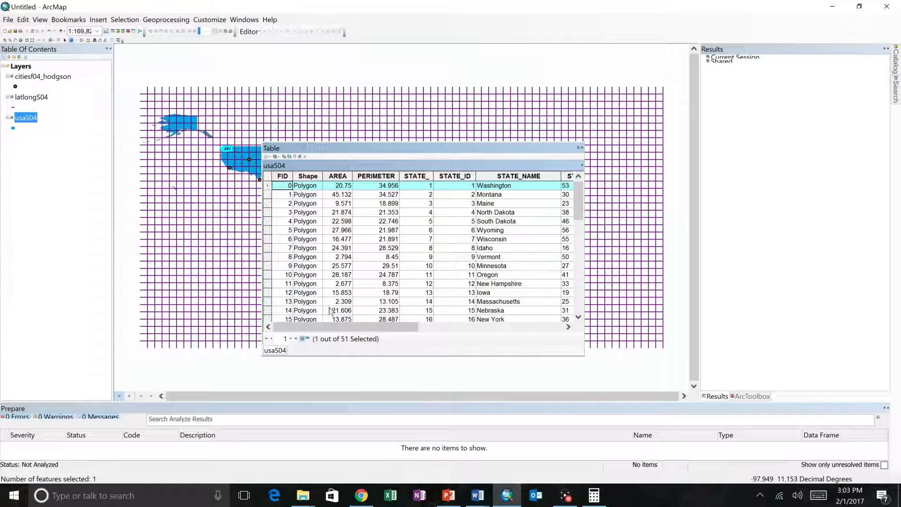
pyautogui.moveTo(343, 327); pyautogui.dragTo(567, 329)
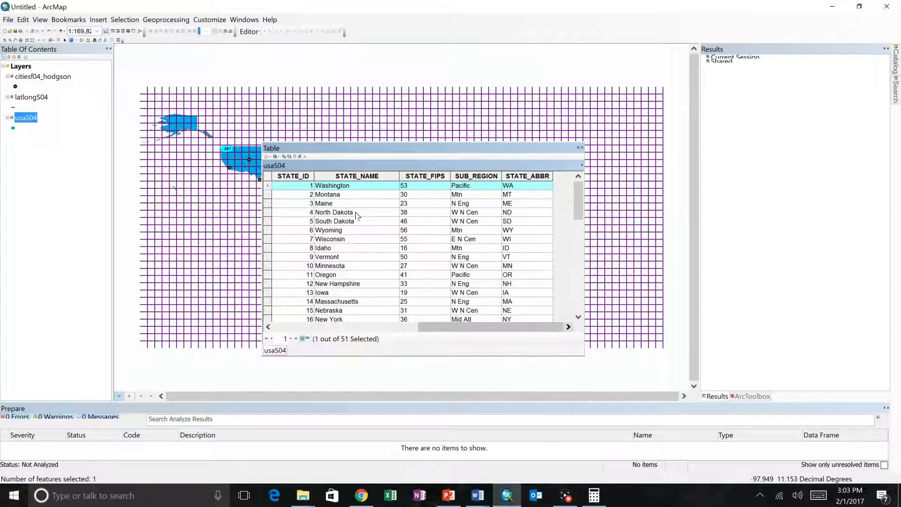
pyautogui.moveTo(588, 246); pyautogui.dragTo(793, 246)
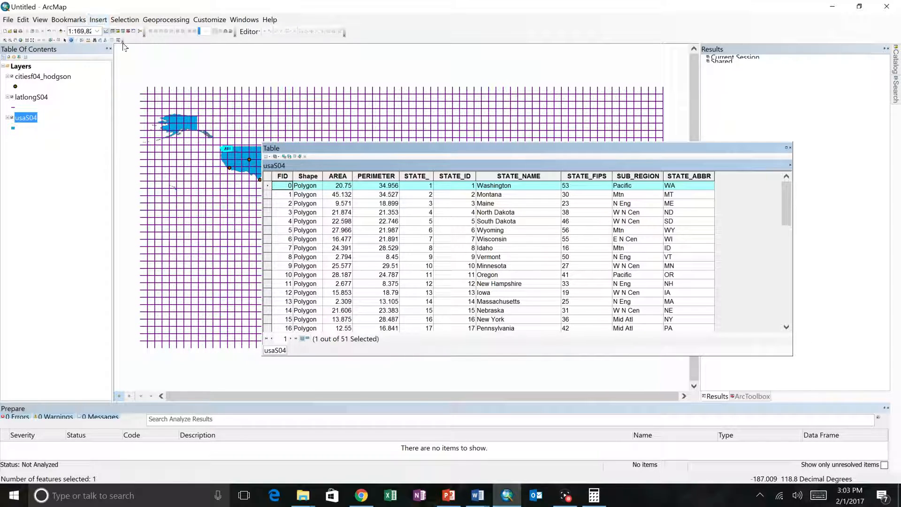
pyautogui.click(270, 158)
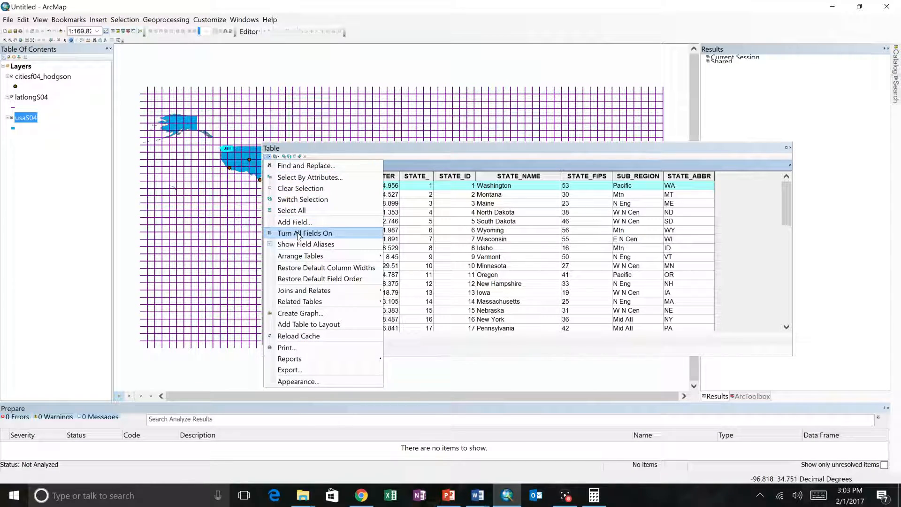
pyautogui.click(301, 188)
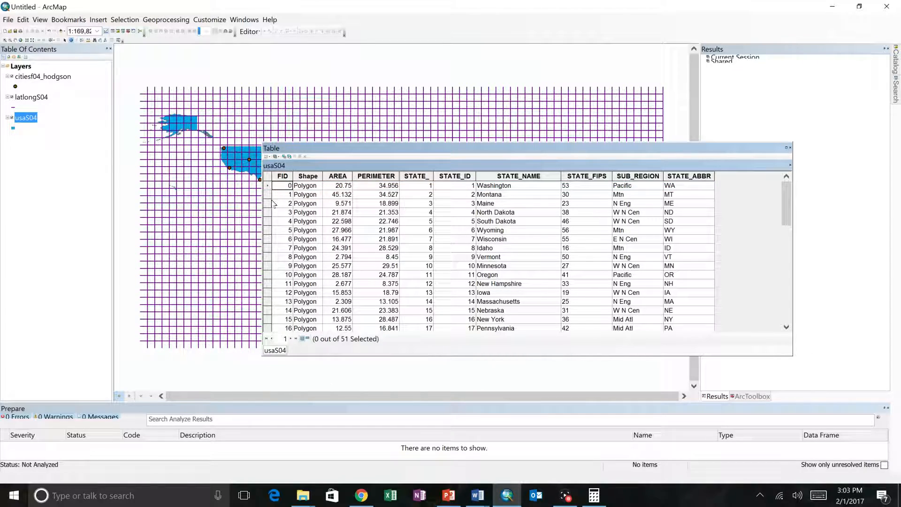
# Add a field named A_Area of type Double to the usaS04 attribute table, with precision and scale 0
pyautogui.click(269, 158)
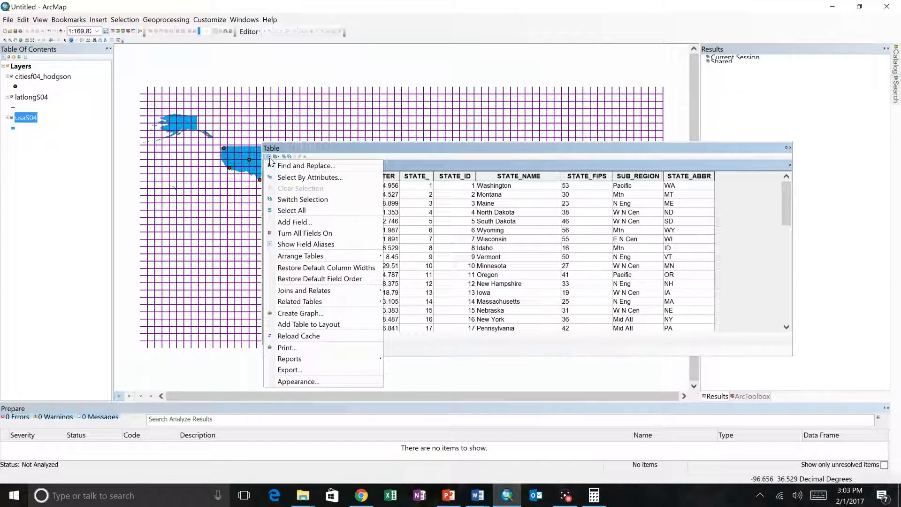
pyautogui.click(293, 222)
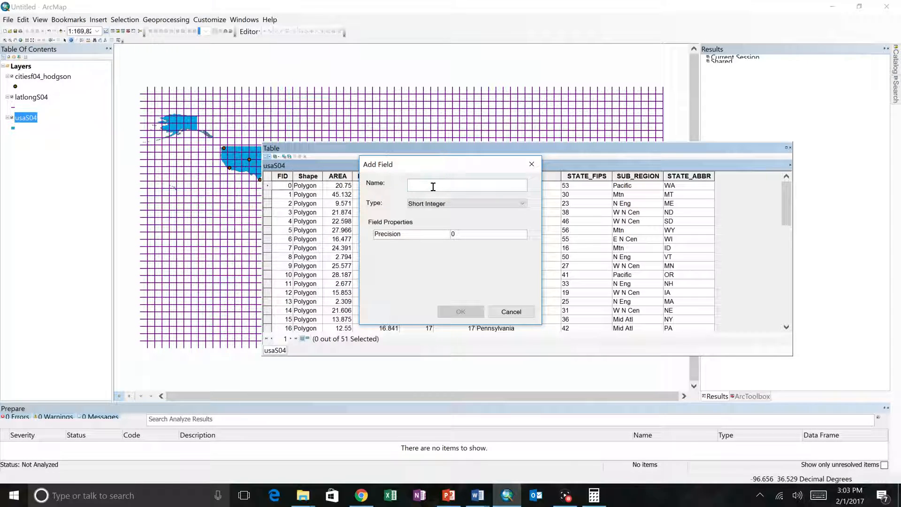
pyautogui.write('A_Area')
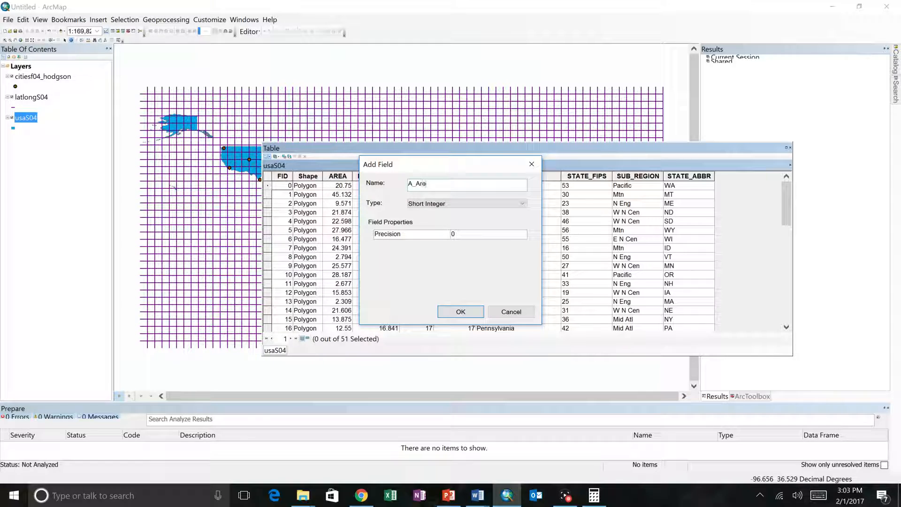
pyautogui.click(437, 204)
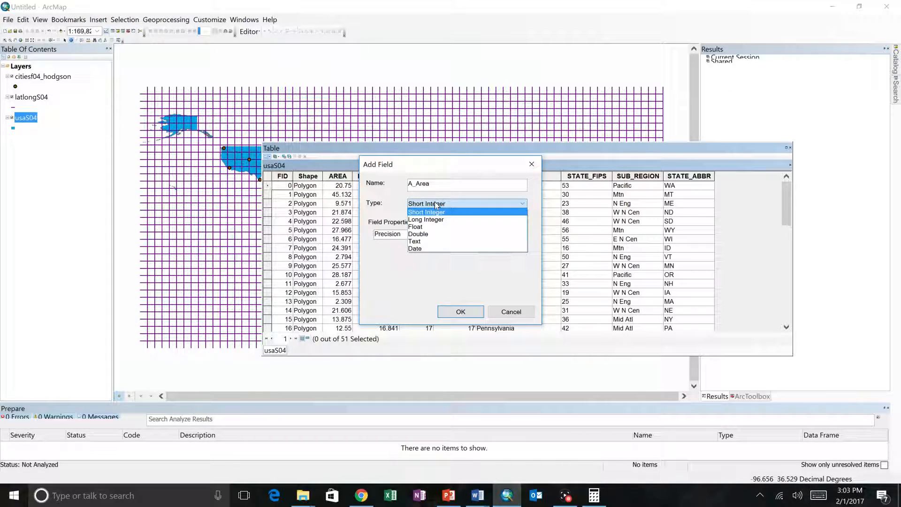
pyautogui.click(427, 228)
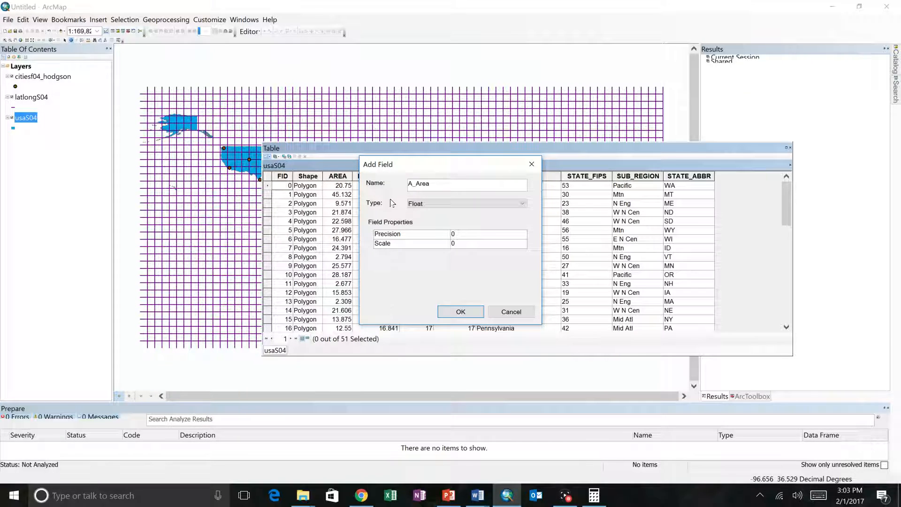
pyautogui.click(419, 203)
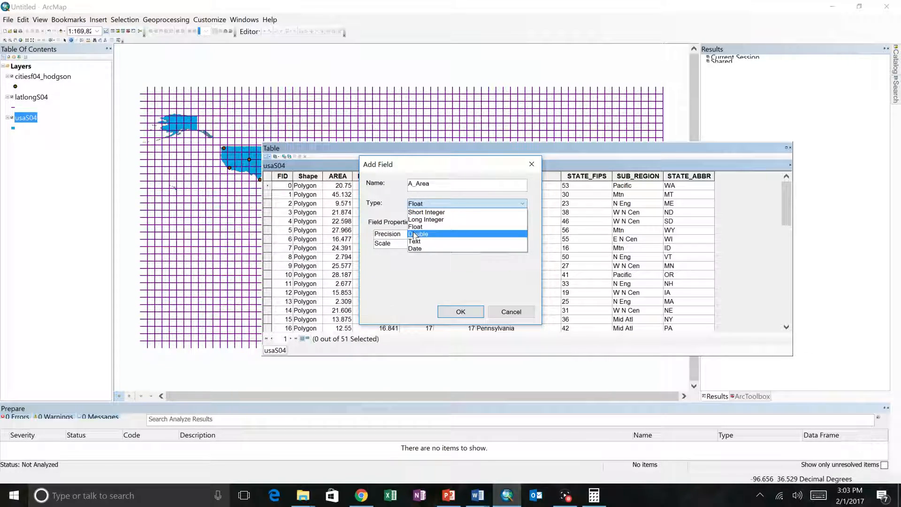
pyautogui.click(416, 233)
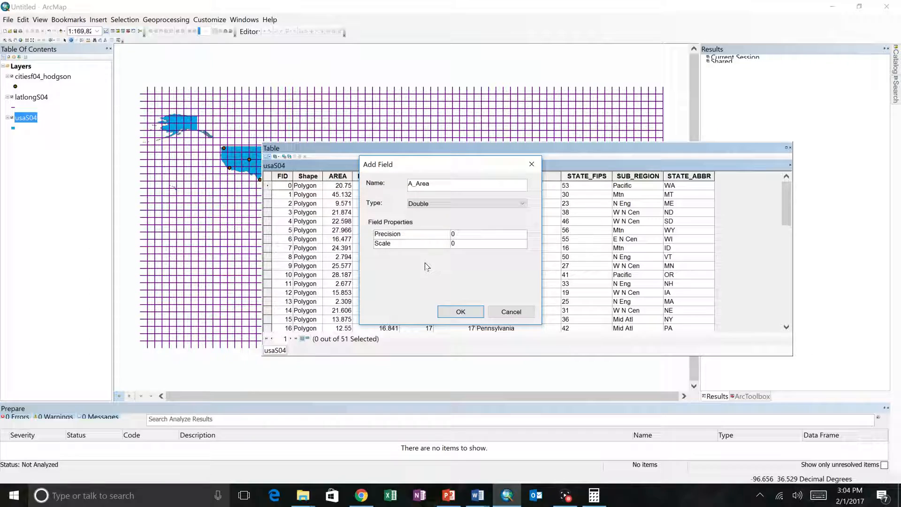
pyautogui.click(460, 311)
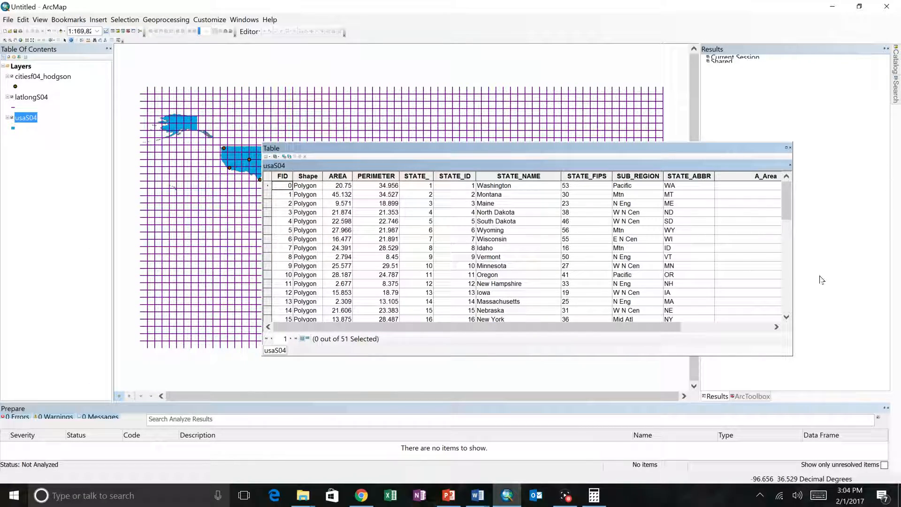
# Try to calculate area geometry for the A_Area field, checking both the data source and data frame coordinate systems
pyautogui.moveTo(676, 325); pyautogui.dragTo(802, 339)
pyautogui.moveTo(689, 325); pyautogui.dragTo(741, 327)
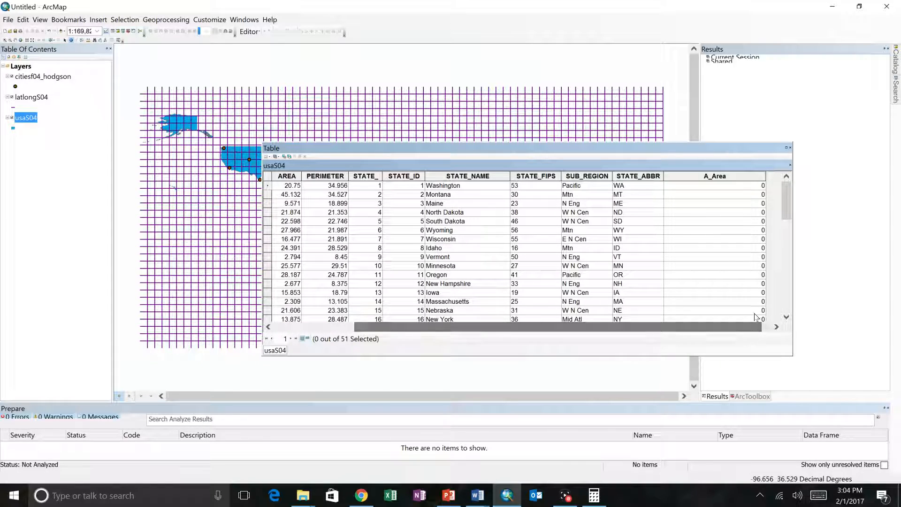
pyautogui.click(712, 177)
pyautogui.rightClick(712, 179)
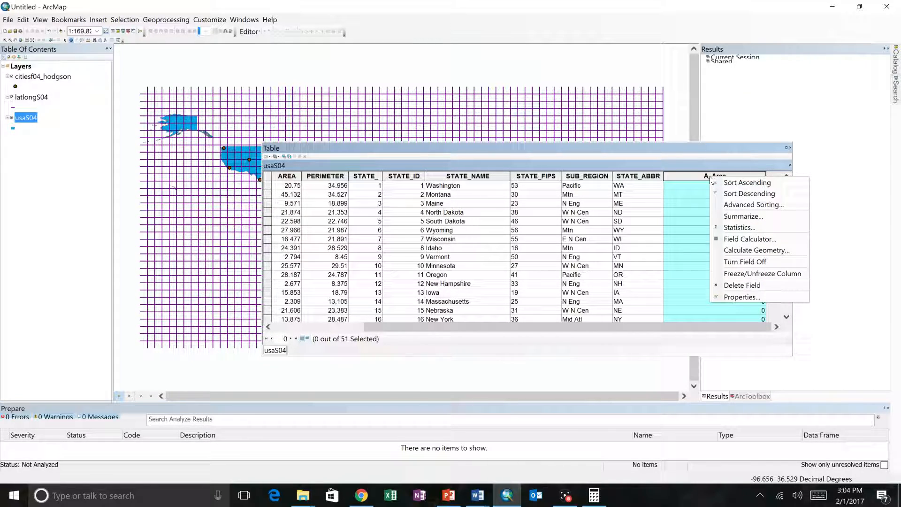
pyautogui.click(748, 251)
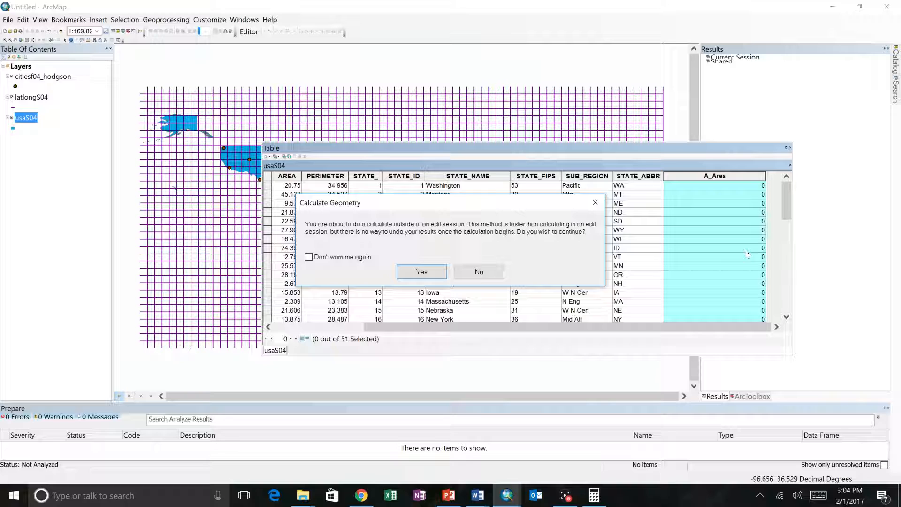
pyautogui.click(418, 273)
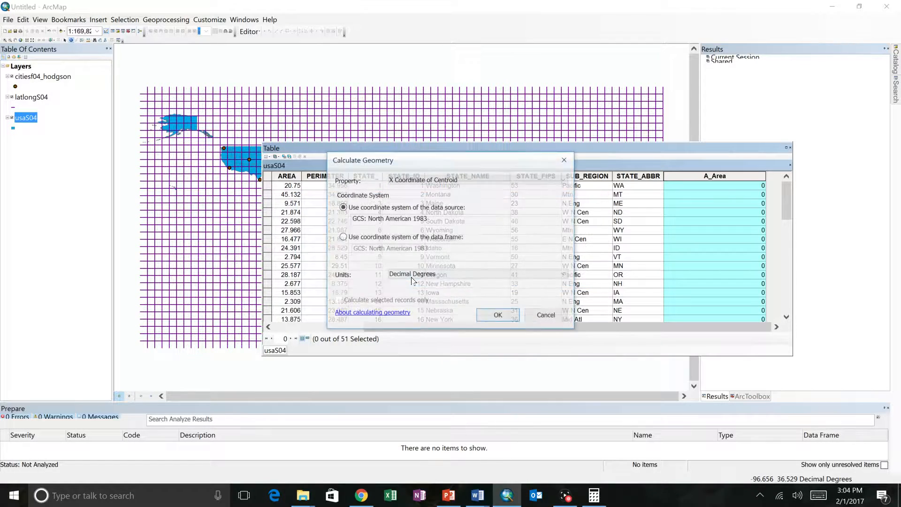
pyautogui.click(435, 179)
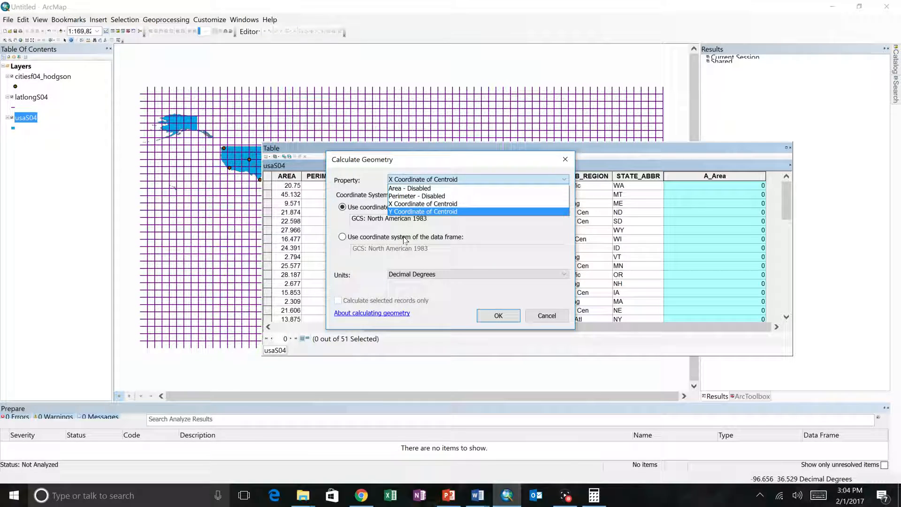
pyautogui.click(404, 188)
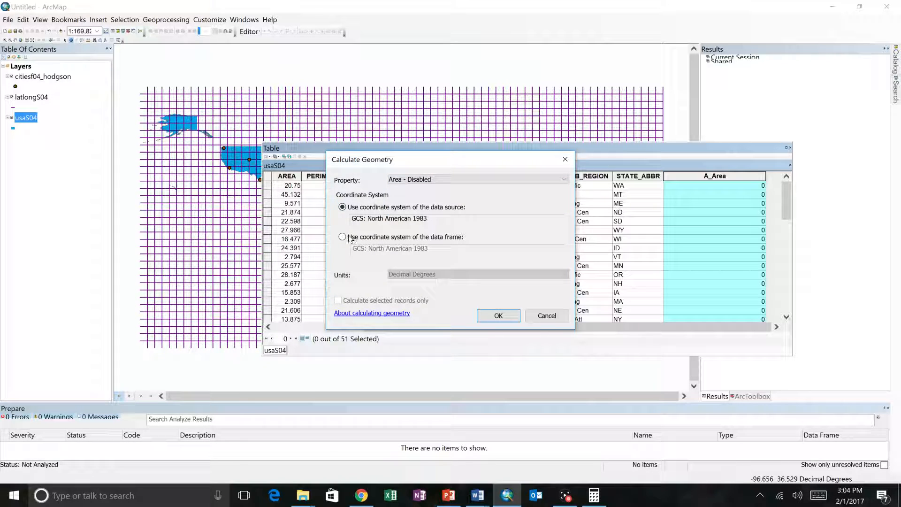
pyautogui.click(346, 239)
pyautogui.click(342, 208)
pyautogui.click(546, 316)
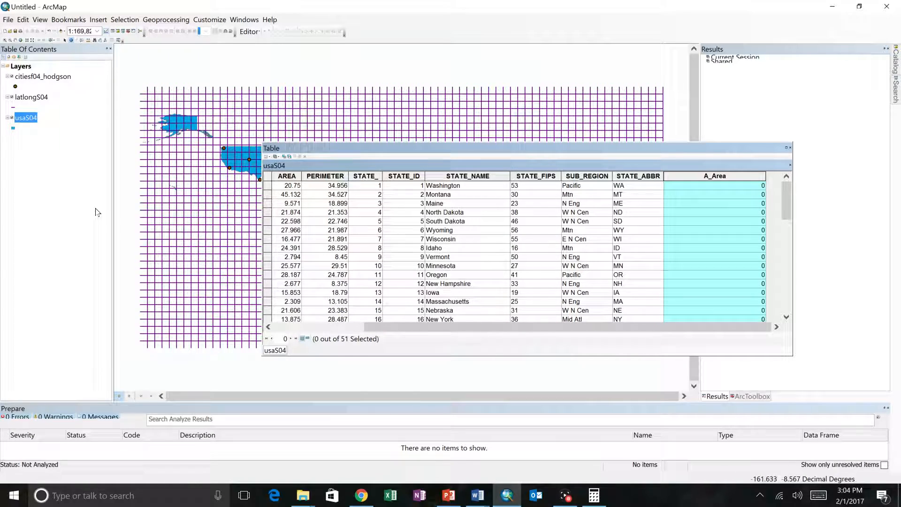
# Try to calculate the A_Area field as Area using the coordinate system of the data frame
pyautogui.rightClick(22, 66)
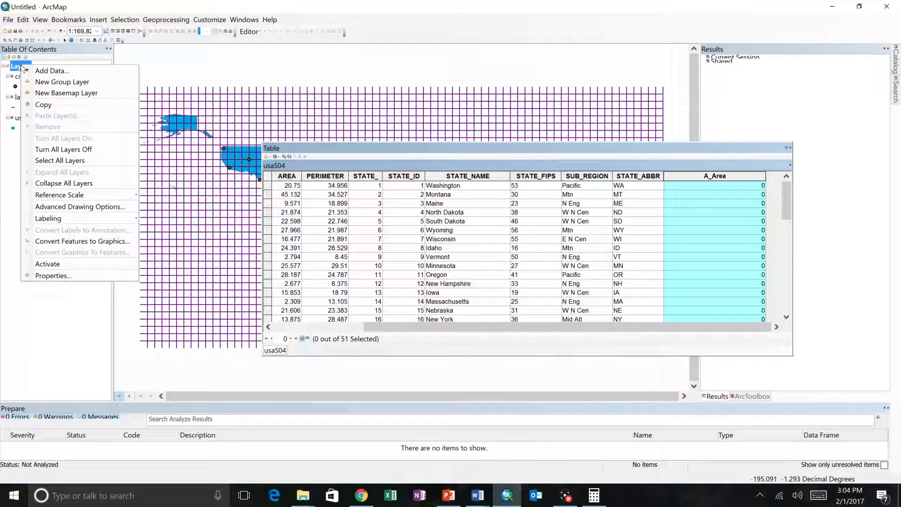
pyautogui.click(354, 155)
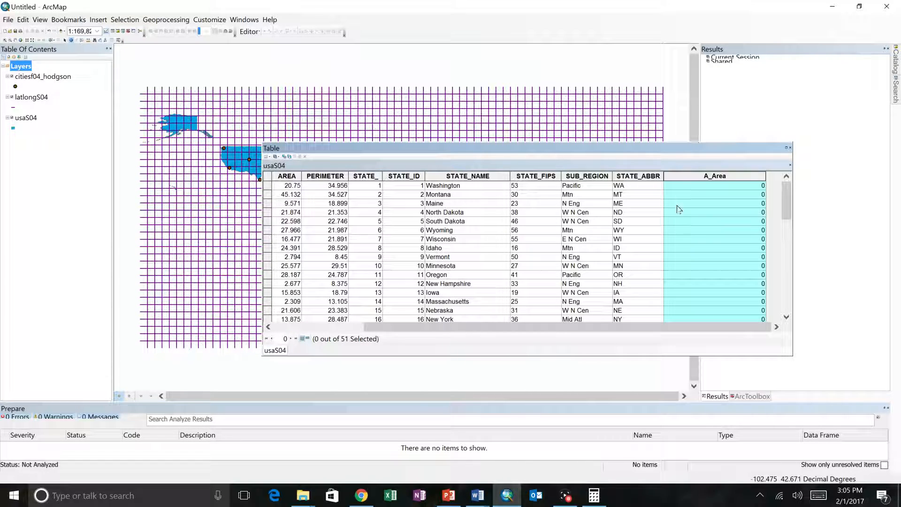
pyautogui.rightClick(704, 177)
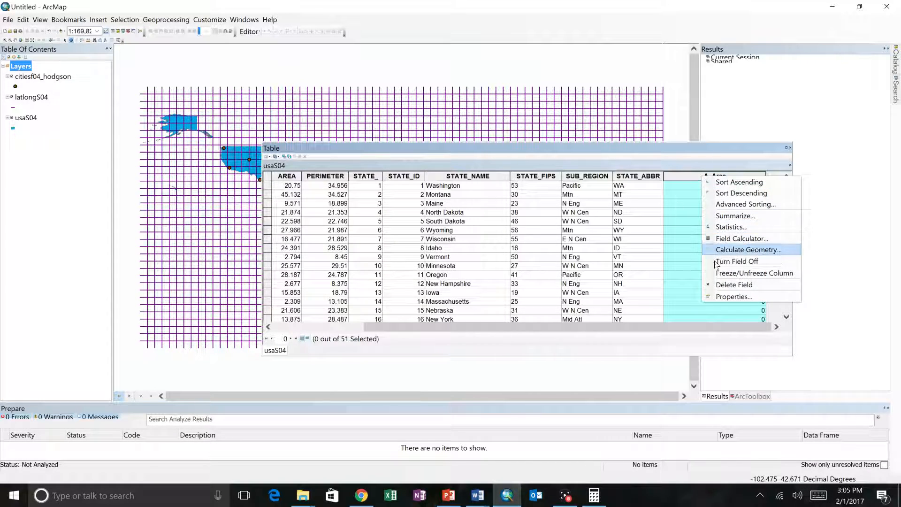
pyautogui.click(744, 250)
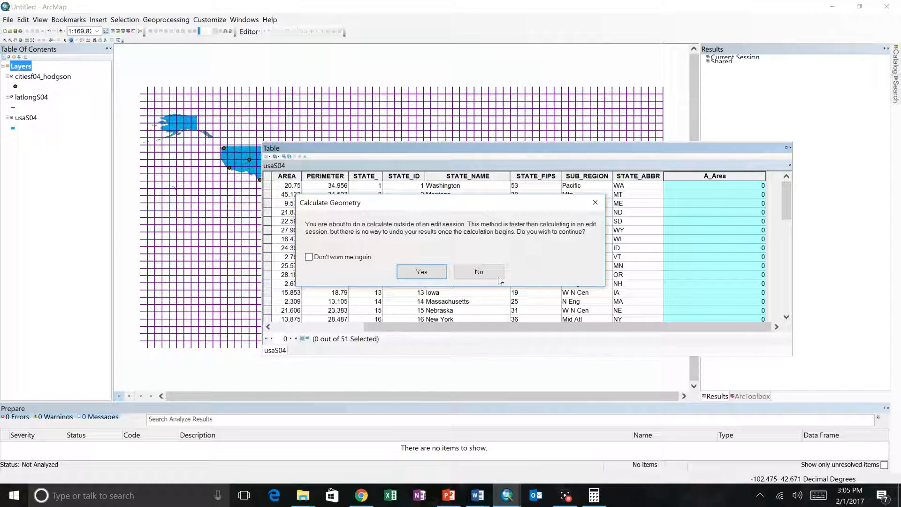
pyautogui.click(412, 273)
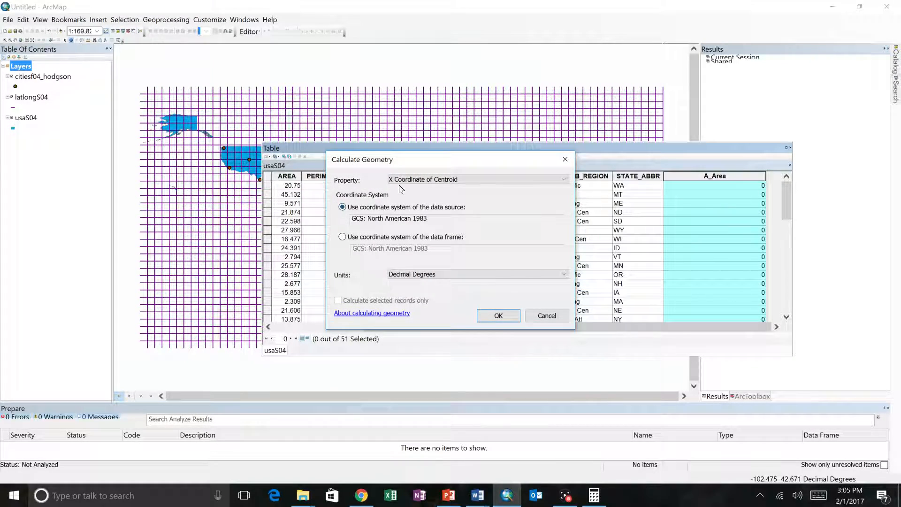
pyautogui.click(408, 180)
pyautogui.click(403, 186)
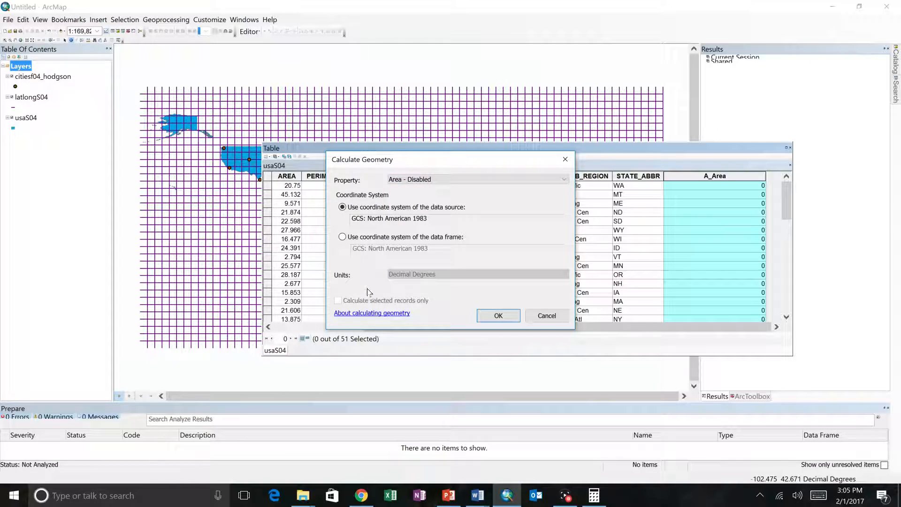
pyautogui.click(342, 237)
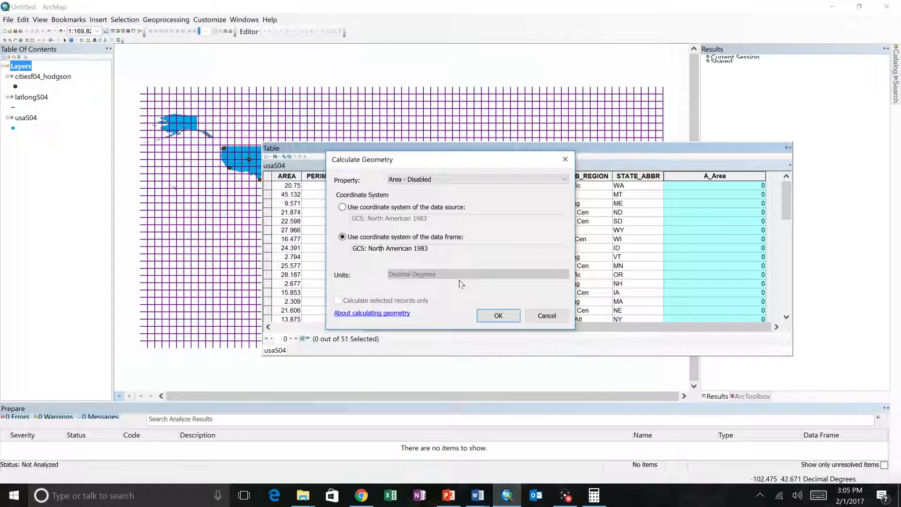
pyautogui.click(554, 321)
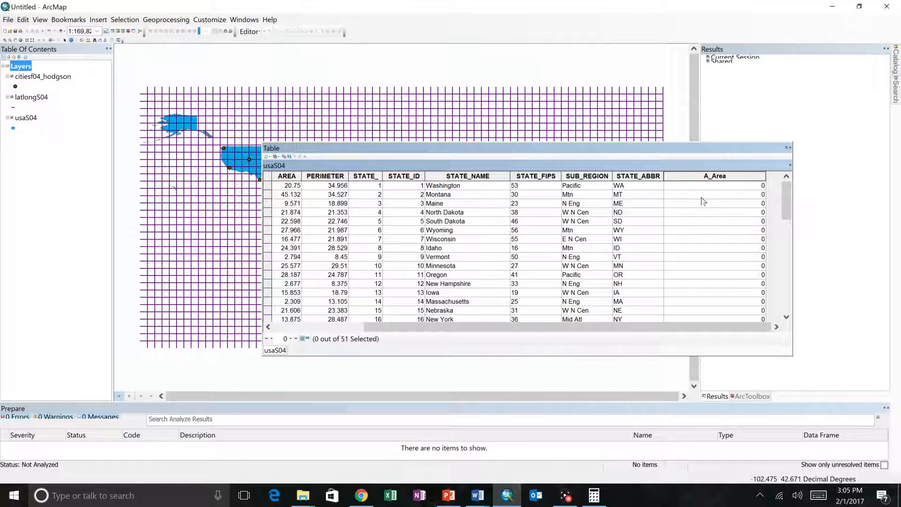
pyautogui.doubleClick(23, 66)
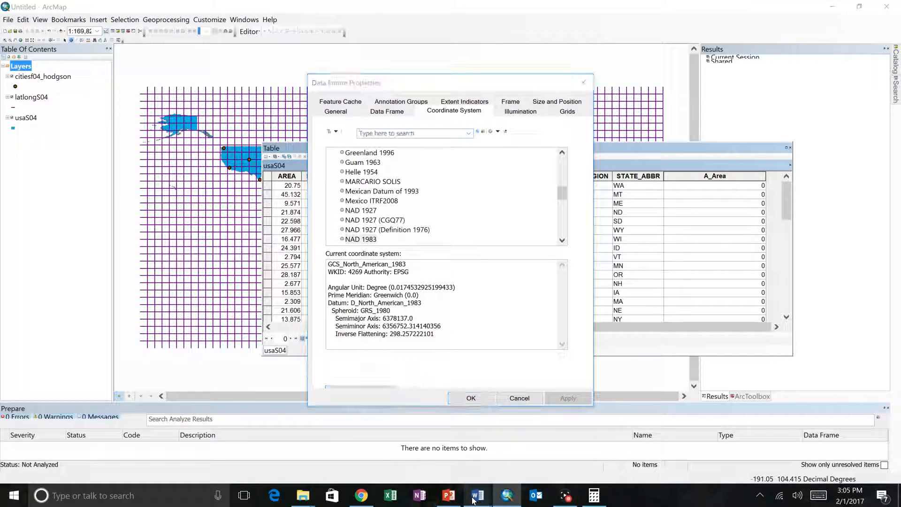
pyautogui.moveTo(477, 495)
pyautogui.moveTo(557, 462)
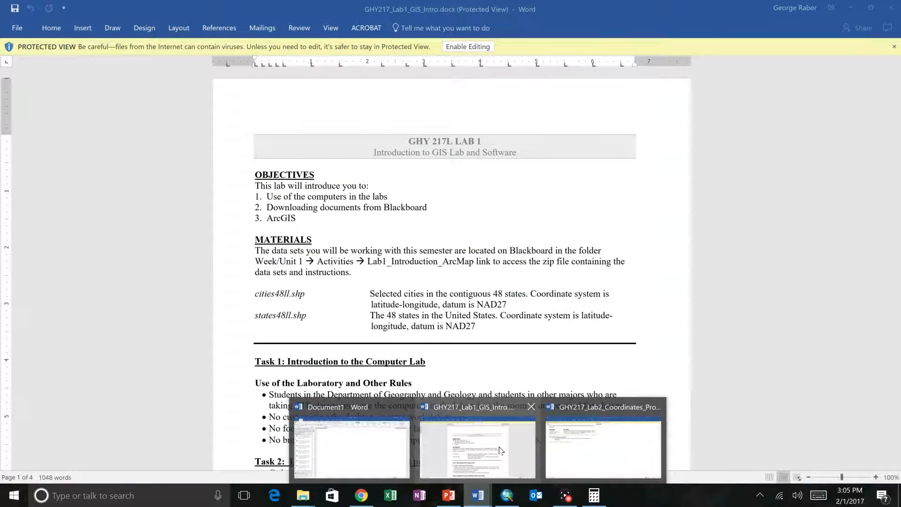
pyautogui.click(478, 448)
pyautogui.scroll(-5, 518, 355)
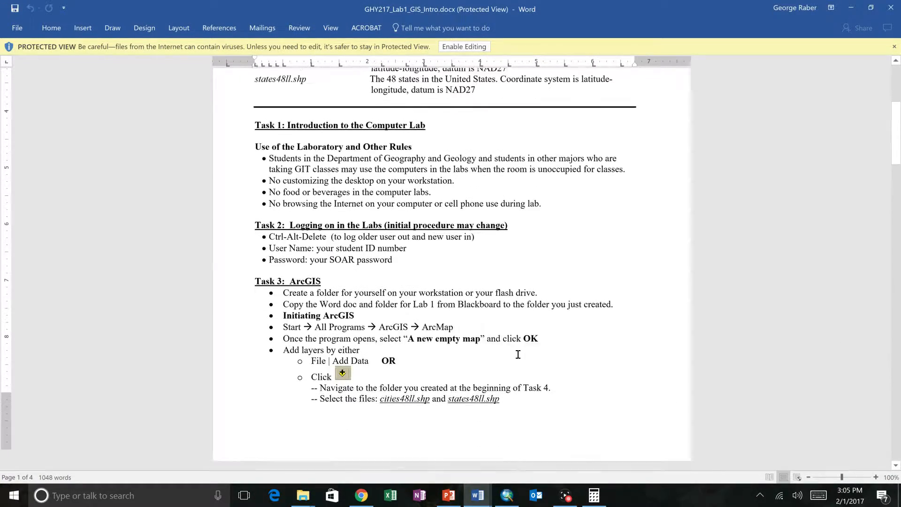
pyautogui.scroll(-1, 518, 354)
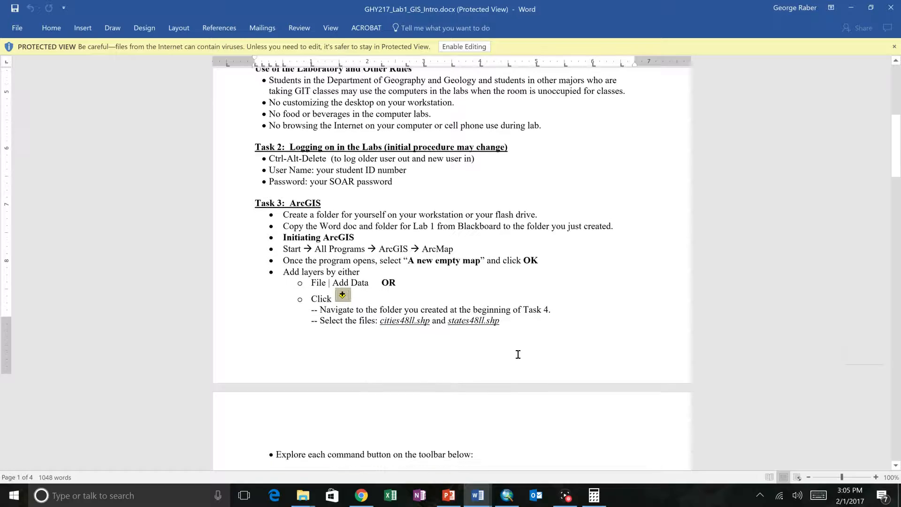
pyautogui.scroll(5, 518, 355)
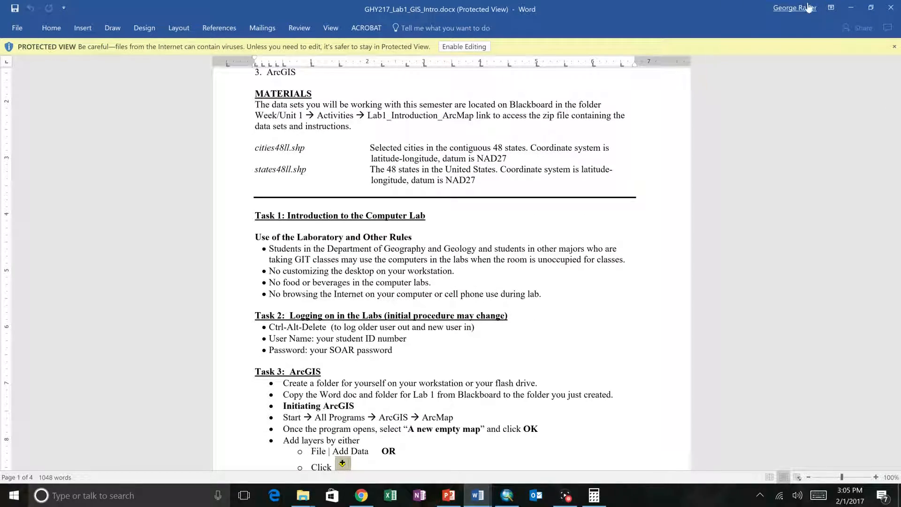
pyautogui.click(850, 8)
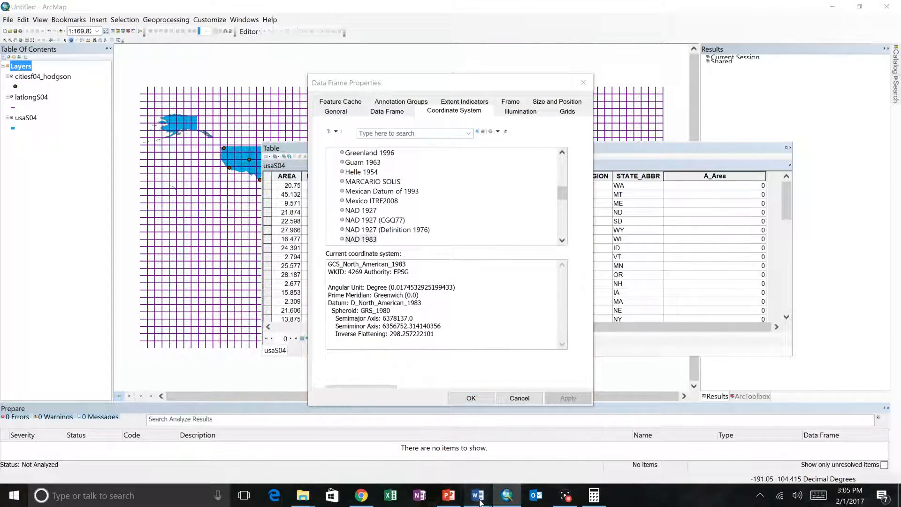
# Switch to the Lab 2 document in Word, review the projection and map unit tasks, and return to ArcMap's map view
pyautogui.moveTo(478, 495)
pyautogui.click(566, 451)
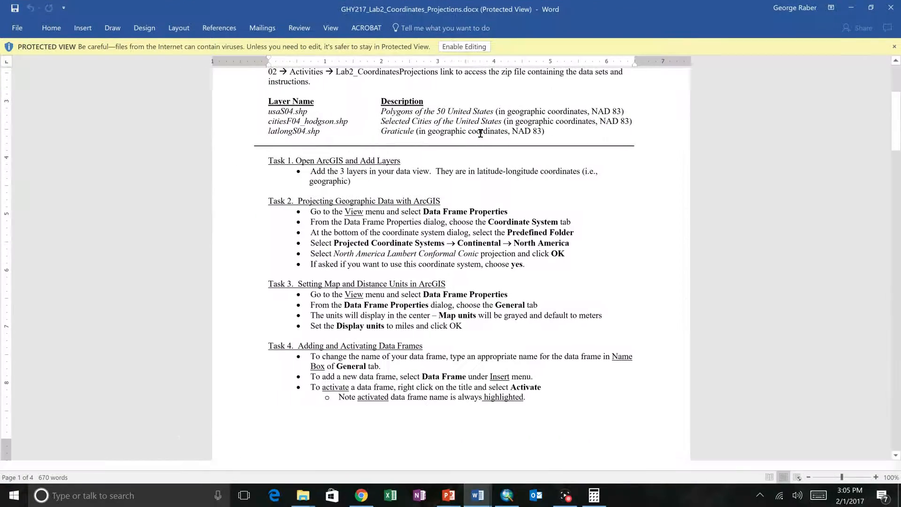
pyautogui.scroll(-1, 499, 243)
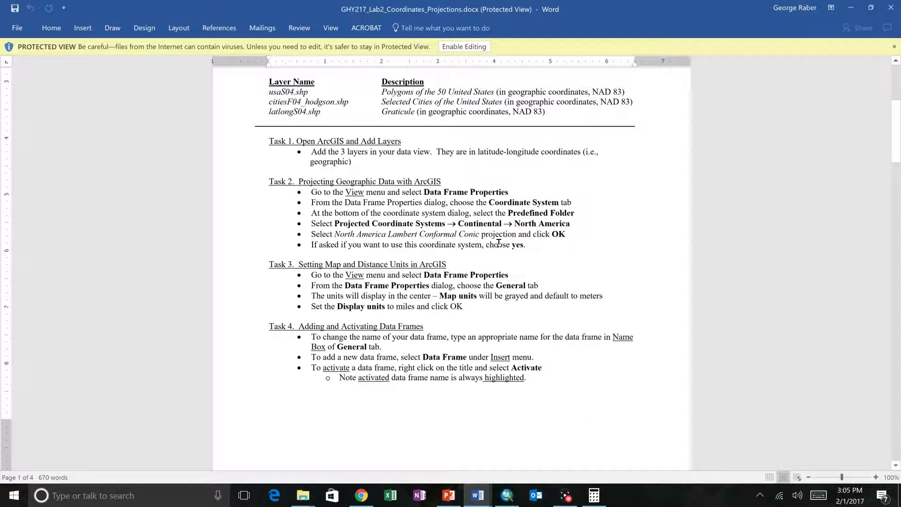
pyautogui.scroll(-2, 499, 243)
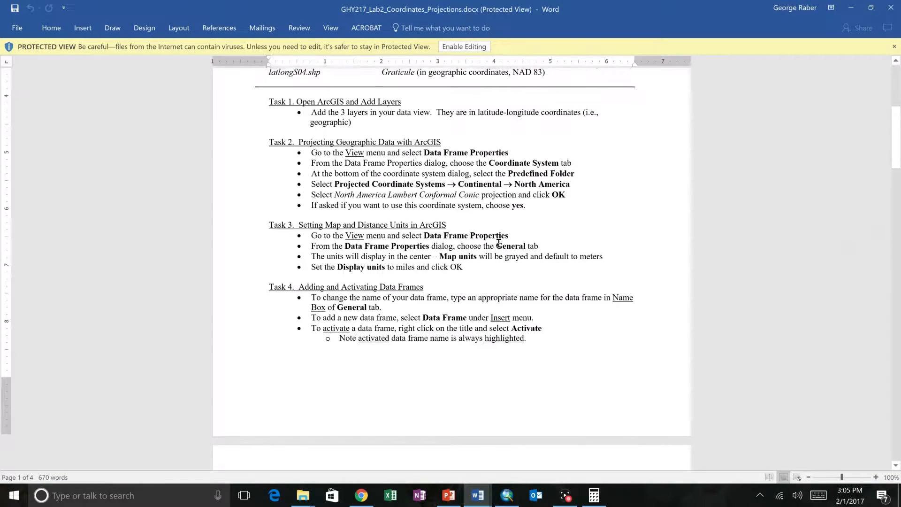
pyautogui.scroll(1, 498, 242)
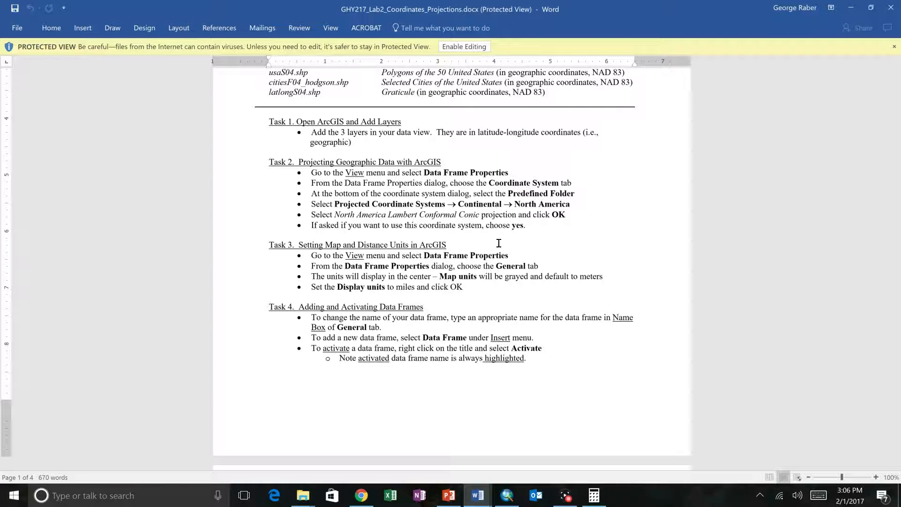
pyautogui.hotkey('alt', 'Tab')
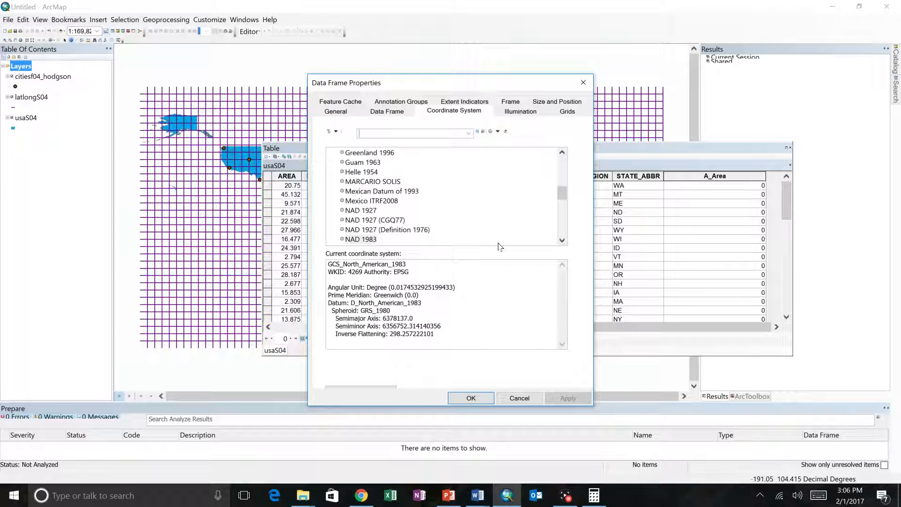
pyautogui.click(516, 398)
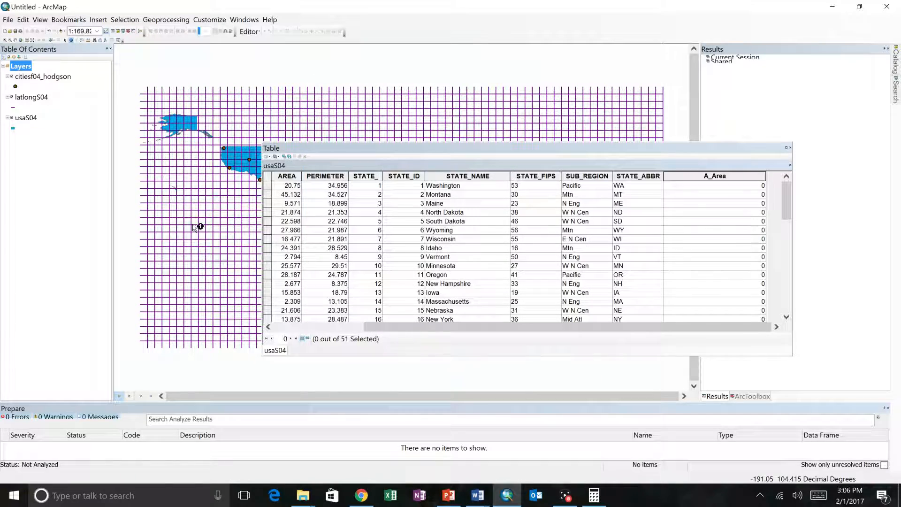
# Open the Layers data frame's coordinate system properties and browse to the North America group of the Continental projected coordinate systems
pyautogui.rightClick(25, 68)
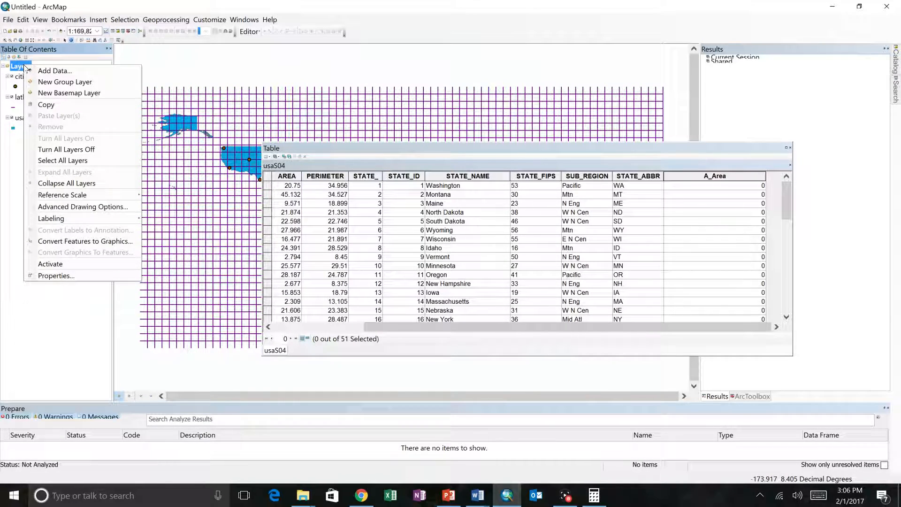
pyautogui.click(63, 275)
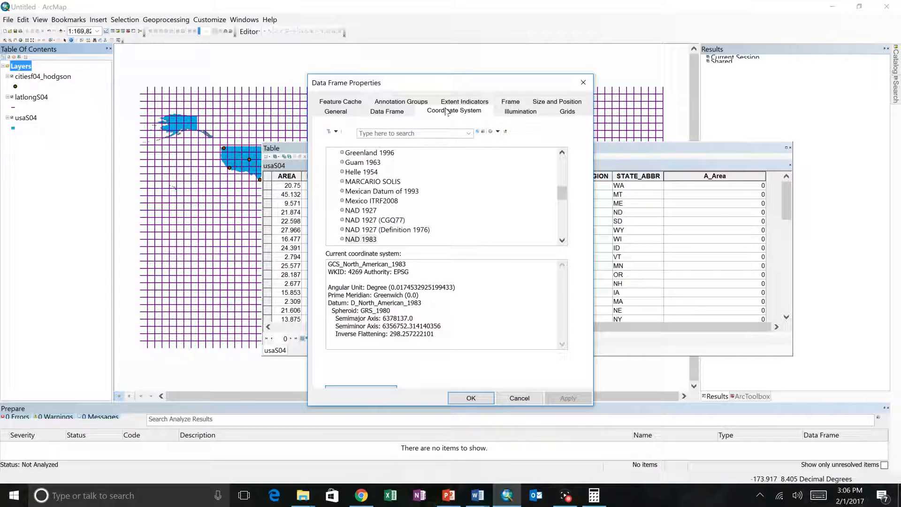
pyautogui.moveTo(562, 193); pyautogui.dragTo(564, 150)
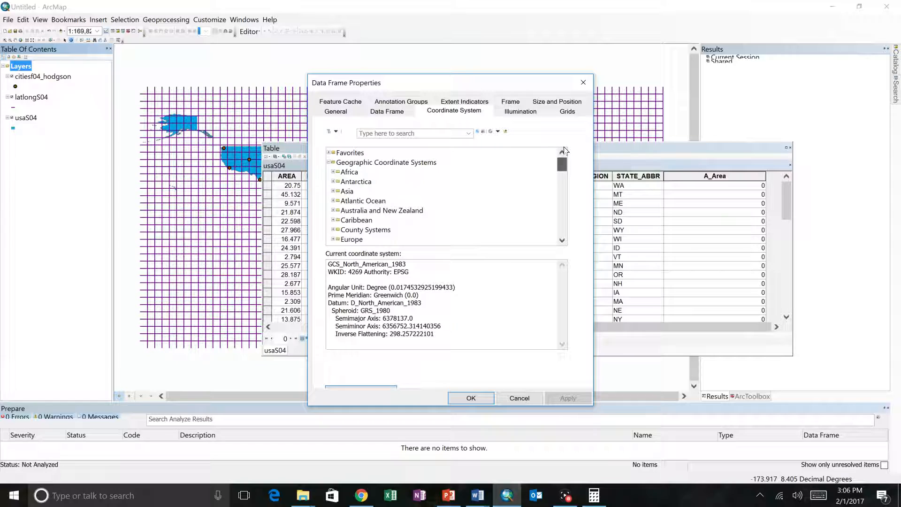
pyautogui.click(329, 163)
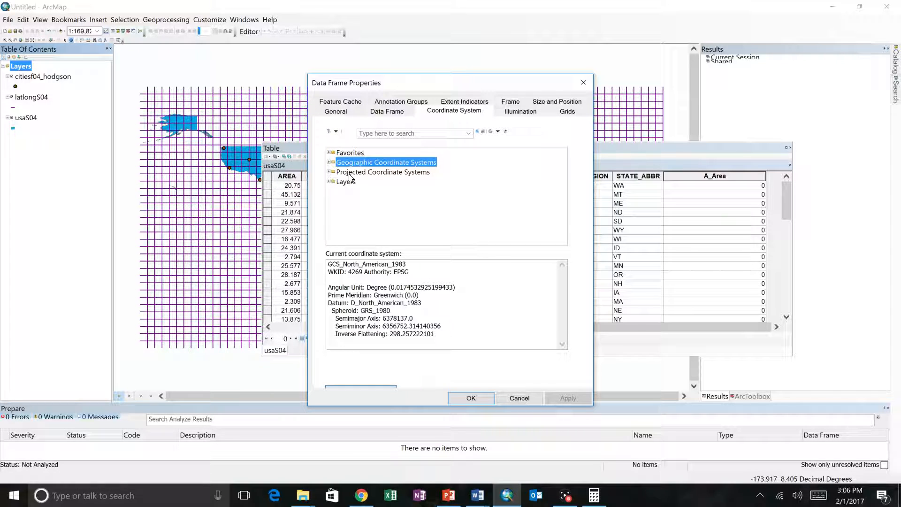
pyautogui.doubleClick(349, 172)
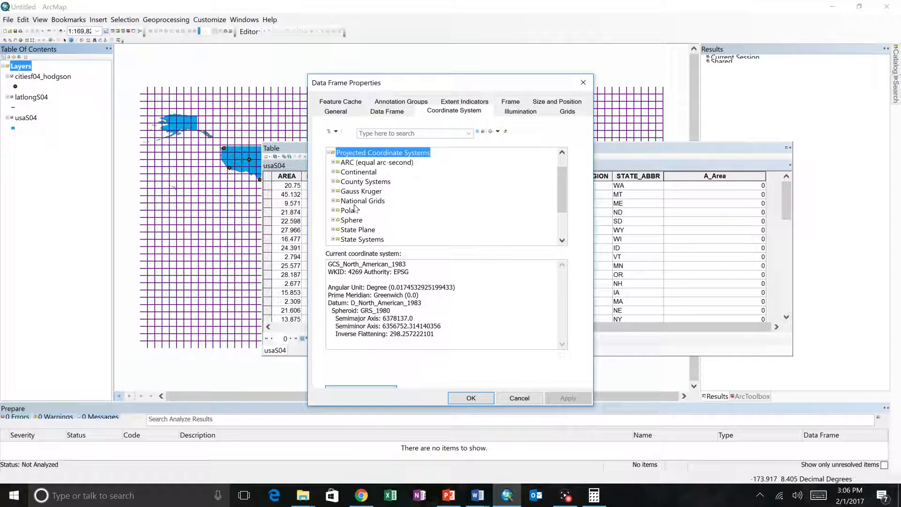
pyautogui.doubleClick(365, 173)
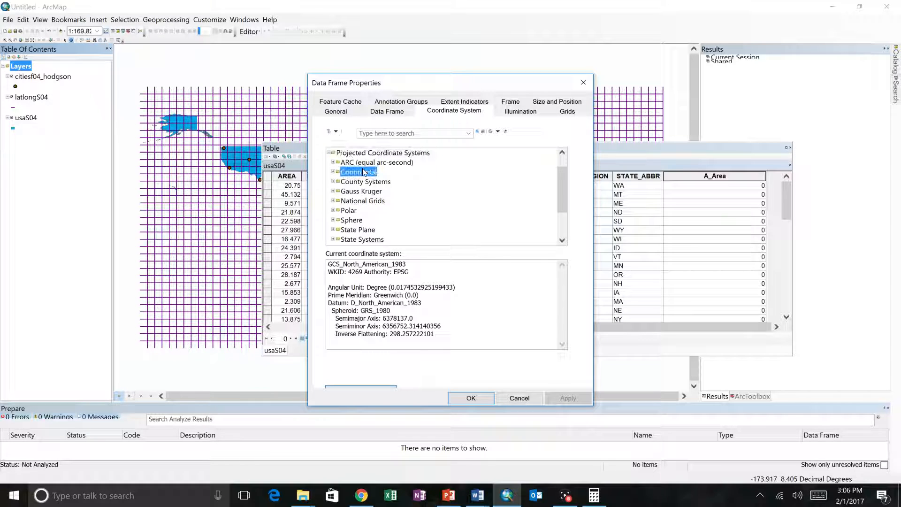
pyautogui.doubleClick(368, 211)
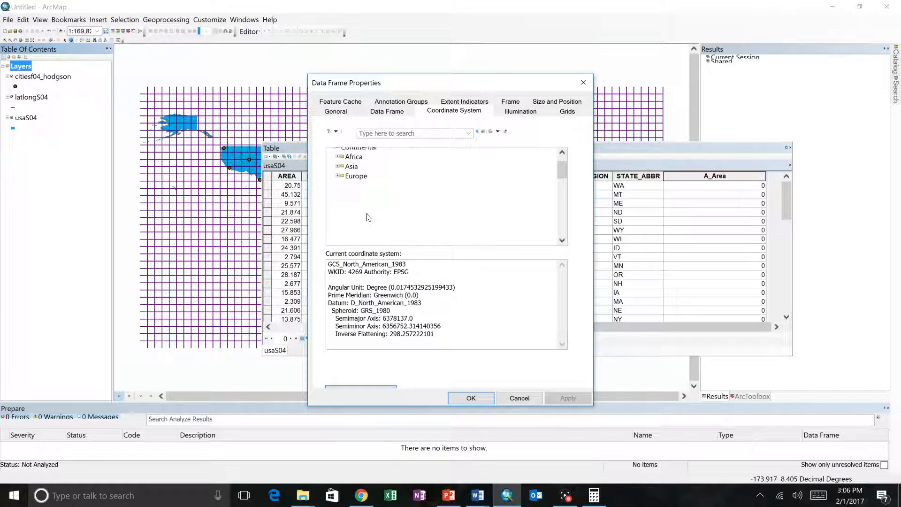
# Check the projection name in the Lab 2 document, set the data frame to North America Lambert Conformal Conic, and review its parameters
pyautogui.scroll(-3, 404, 230)
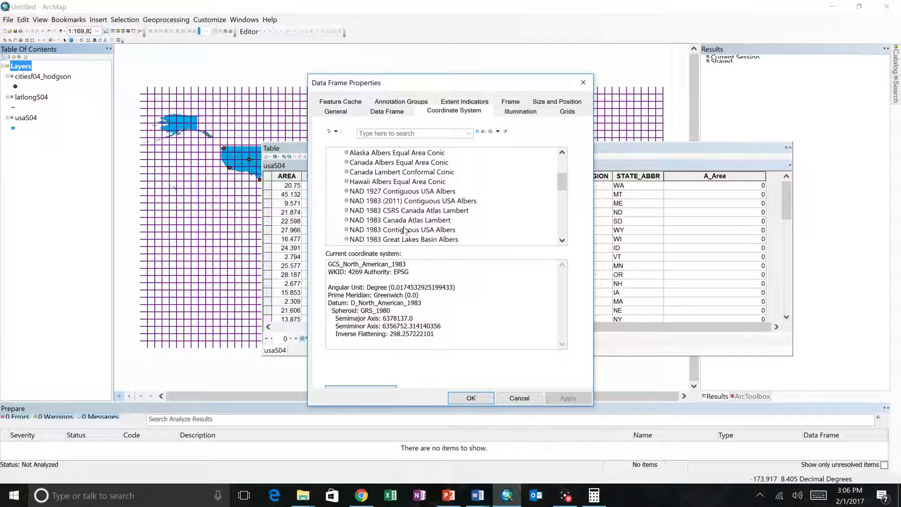
pyautogui.scroll(-3, 405, 230)
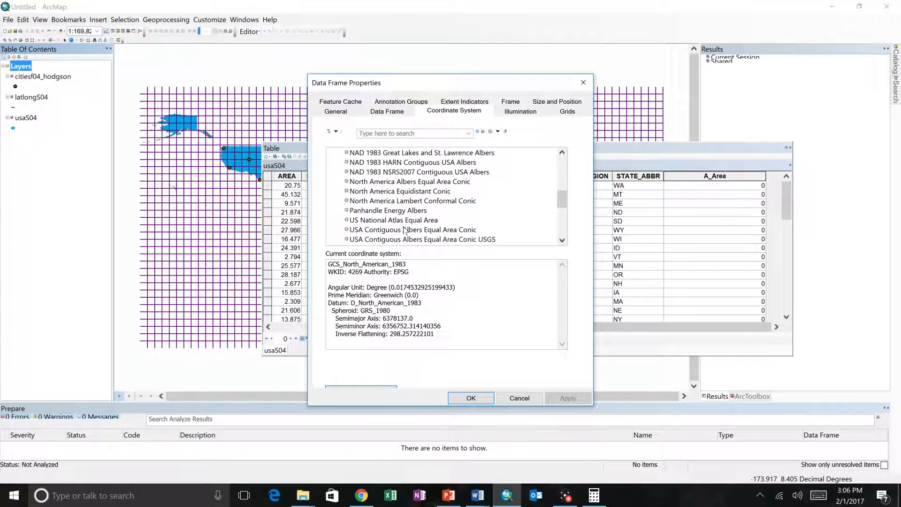
pyautogui.hotkey('alt', 'Tab')
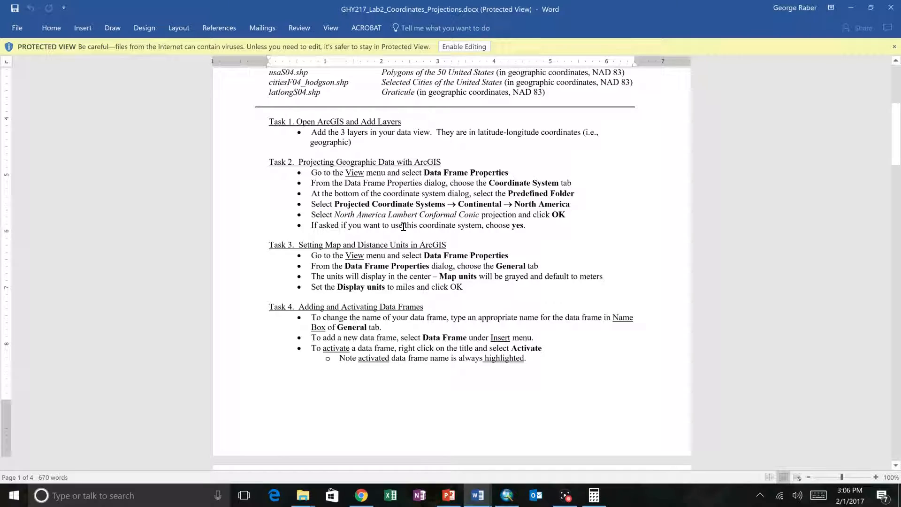
pyautogui.hotkey('alt', 'Tab')
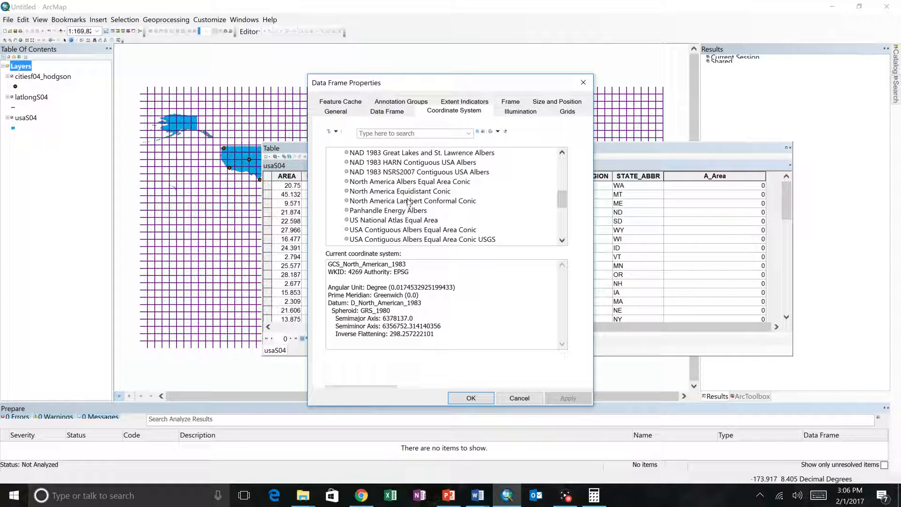
pyautogui.click(408, 201)
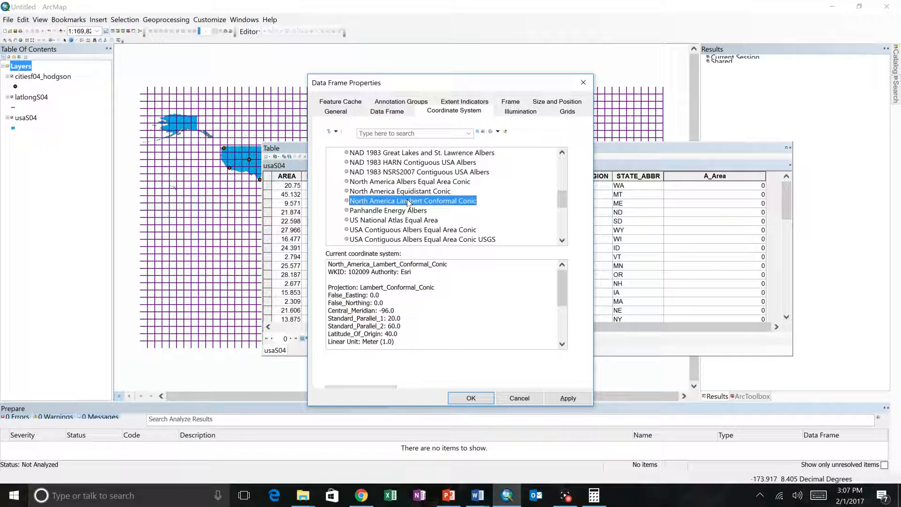
pyautogui.moveTo(563, 286); pyautogui.dragTo(563, 297)
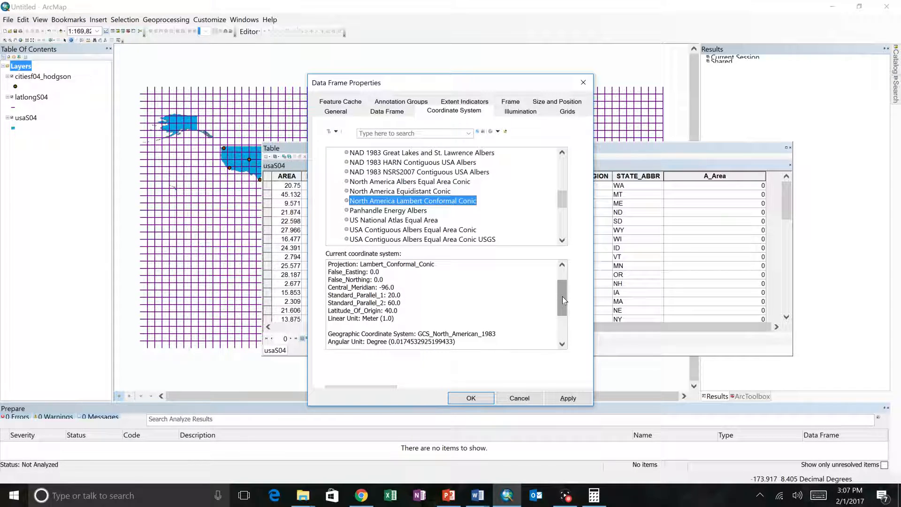
pyautogui.moveTo(563, 299); pyautogui.dragTo(563, 323)
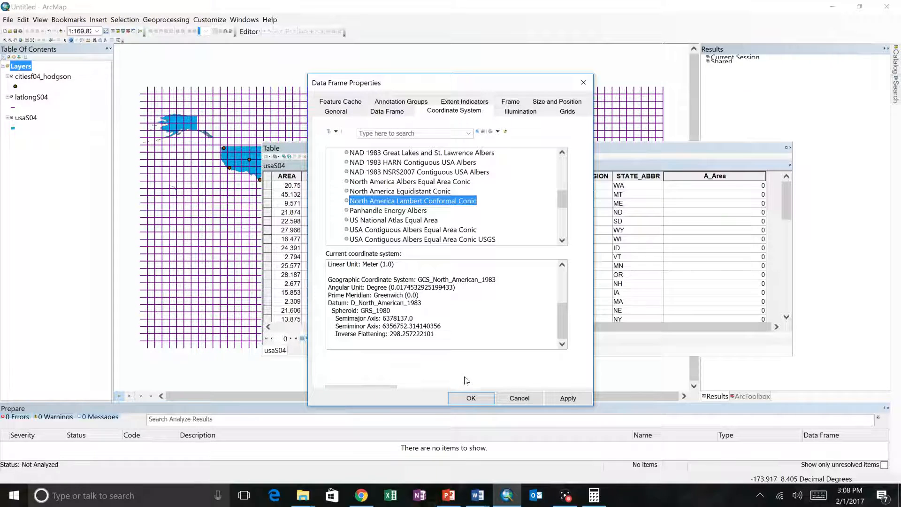
pyautogui.click(459, 399)
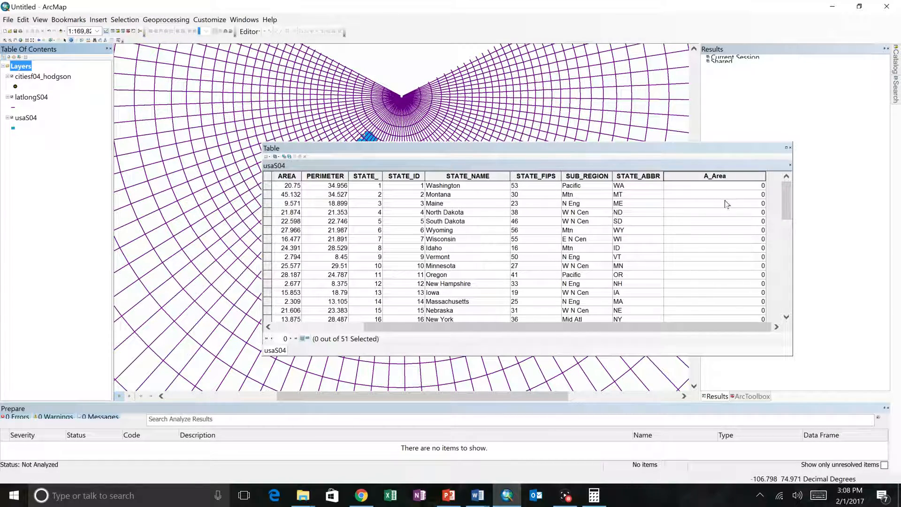
# Close the usaS04 attribute table and zoom the map in to the contiguous United States
pyautogui.click(788, 148)
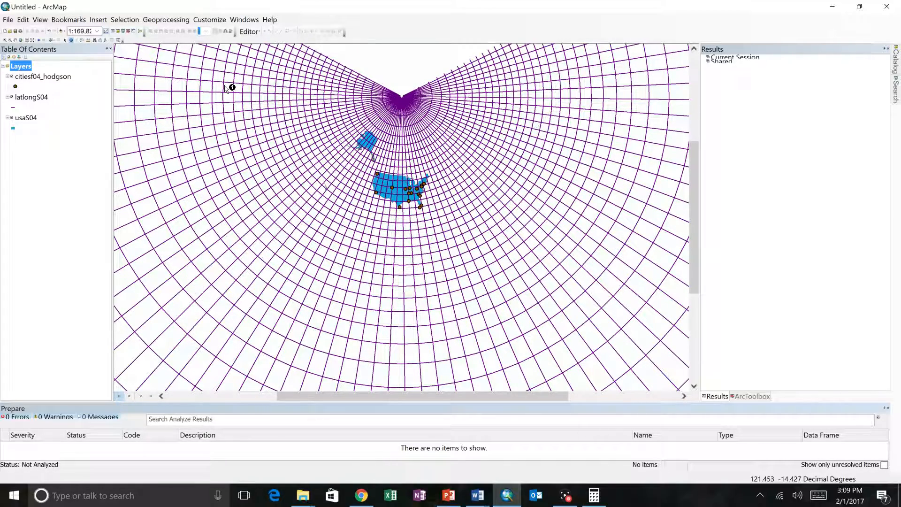
pyautogui.click(5, 41)
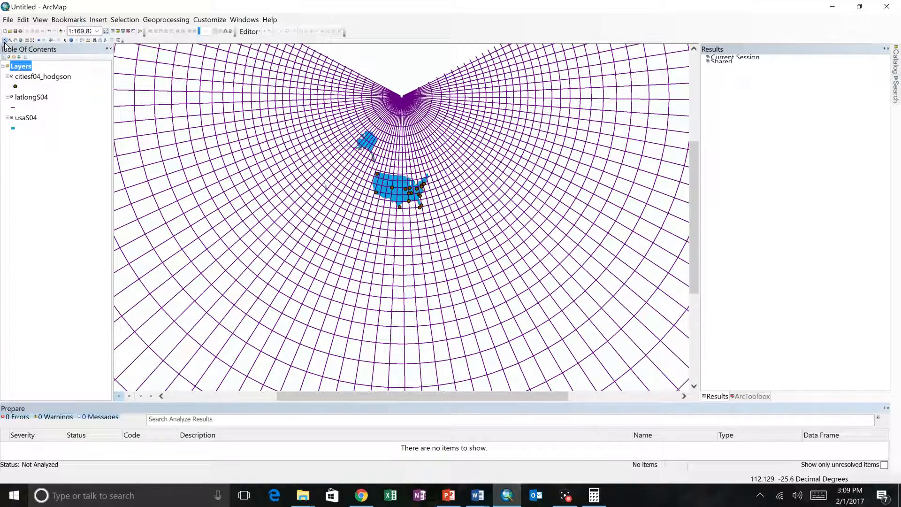
pyautogui.moveTo(330, 122); pyautogui.dragTo(442, 217)
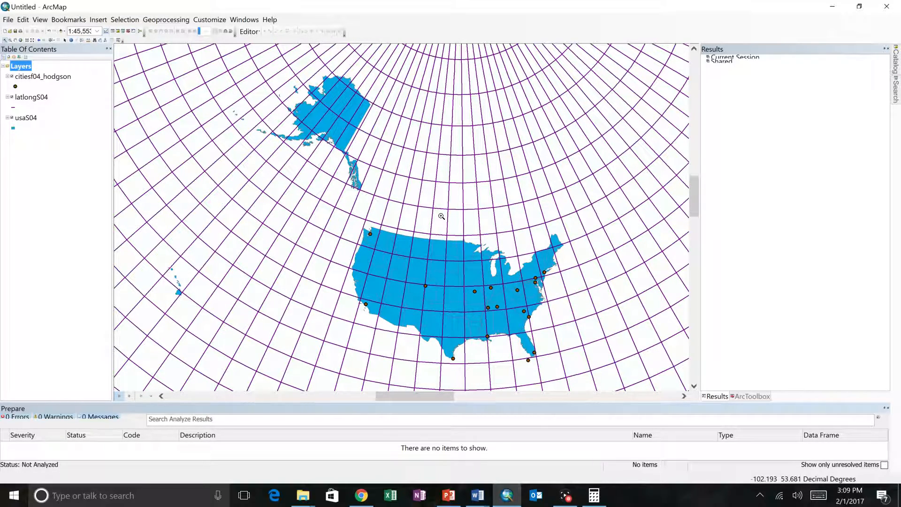
pyautogui.moveTo(574, 376); pyautogui.dragTo(341, 211)
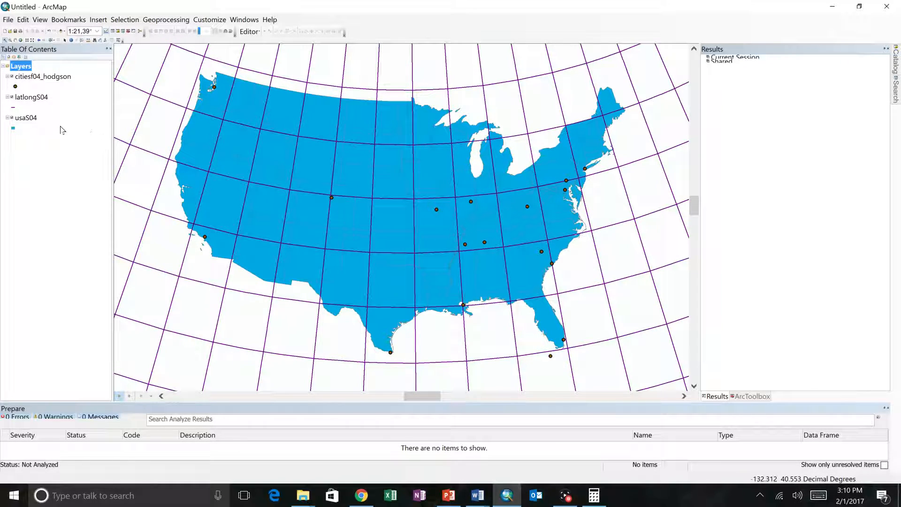
# Open the usaS04 attribute table and bring the A_Area field into view
pyautogui.click(33, 119)
pyautogui.rightClick(33, 120)
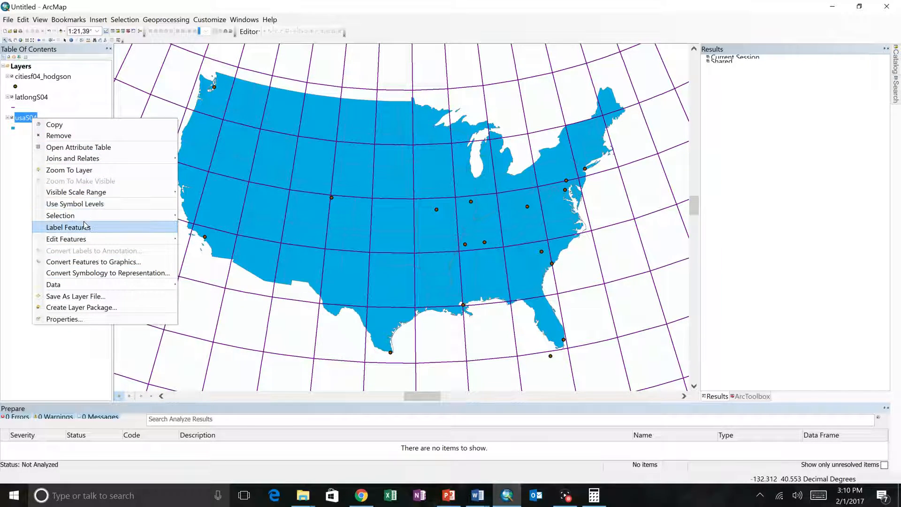
pyautogui.click(79, 147)
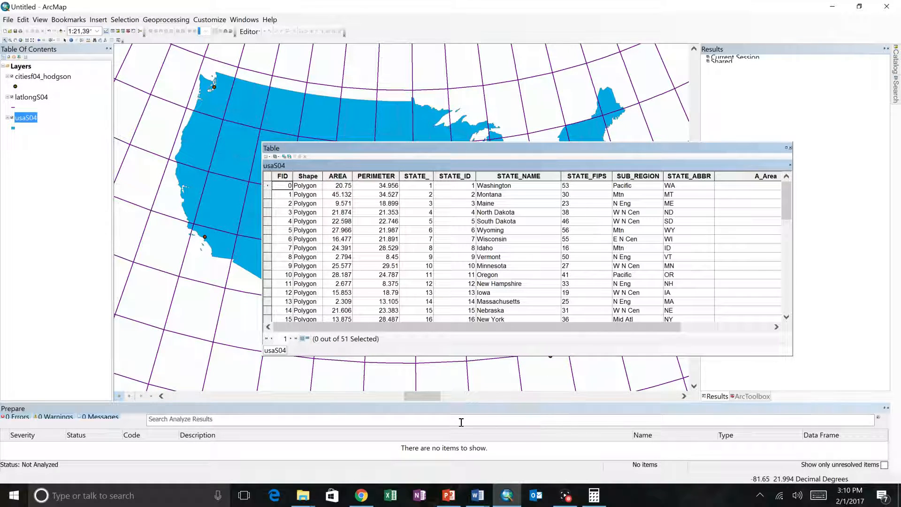
pyautogui.moveTo(453, 333); pyautogui.dragTo(613, 342)
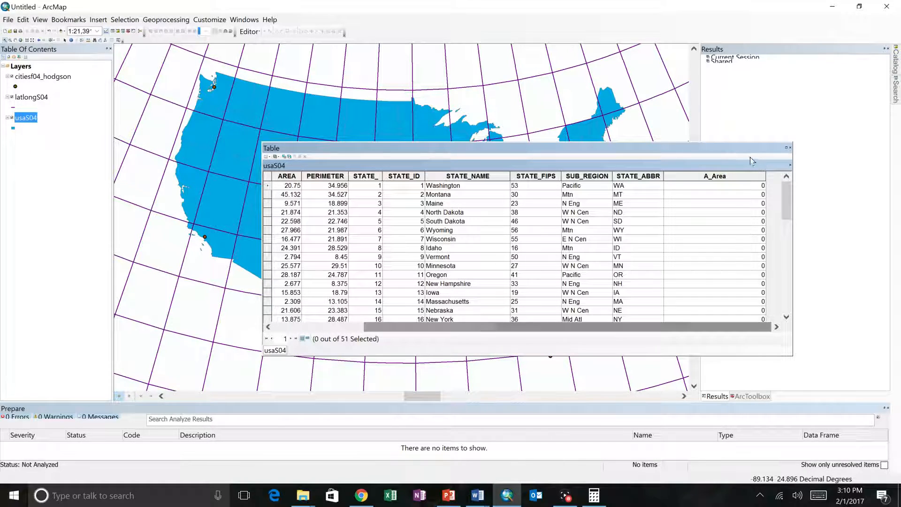
# Calculate A_Area as Area in Square Miles US using the data frame's coordinate system, then review the records and close the table
pyautogui.click(729, 181)
pyautogui.rightClick(728, 181)
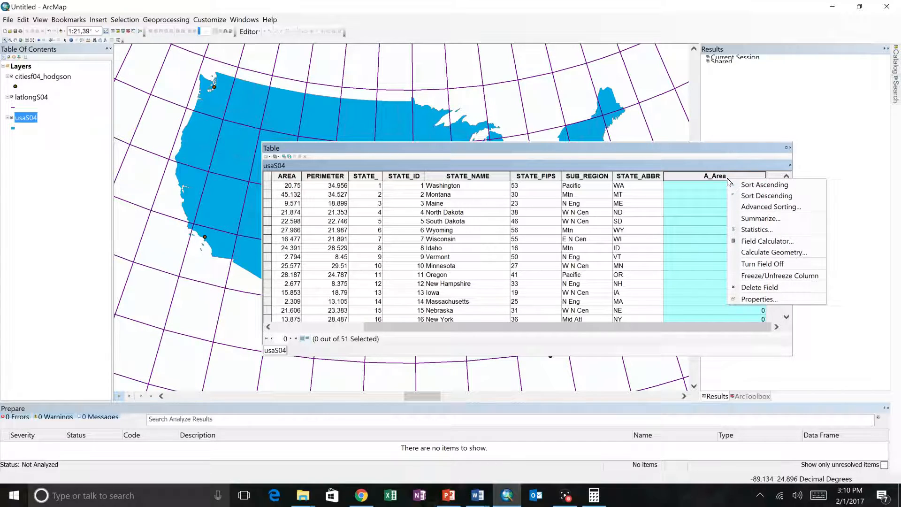
pyautogui.click(758, 254)
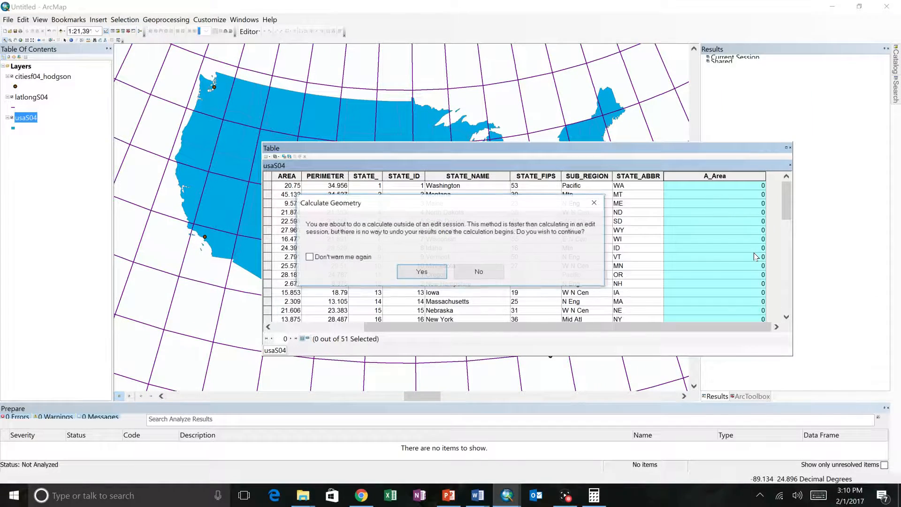
pyautogui.click(422, 272)
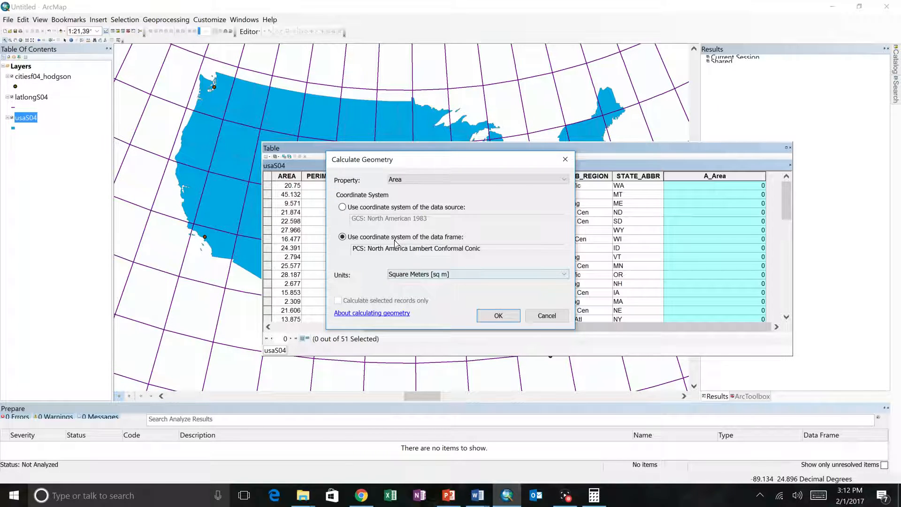
pyautogui.click(418, 276)
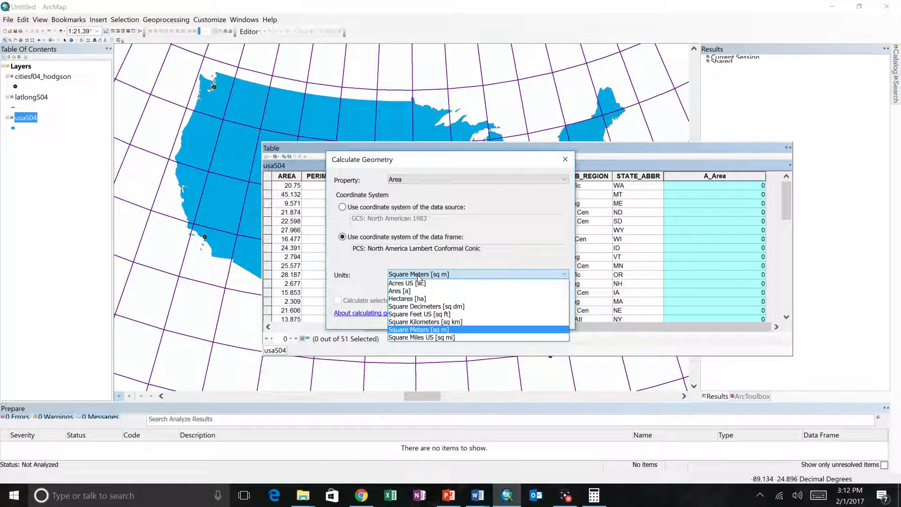
pyautogui.click(415, 338)
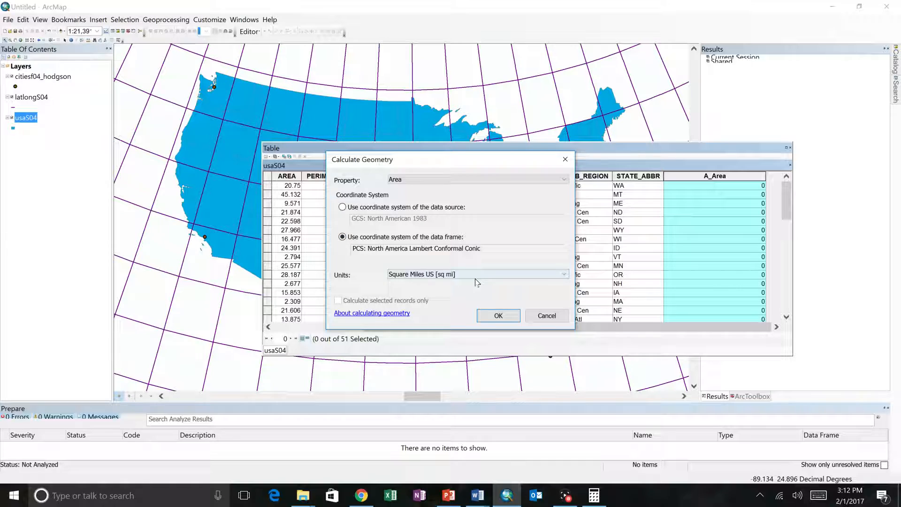
pyautogui.click(486, 319)
pyautogui.click(422, 270)
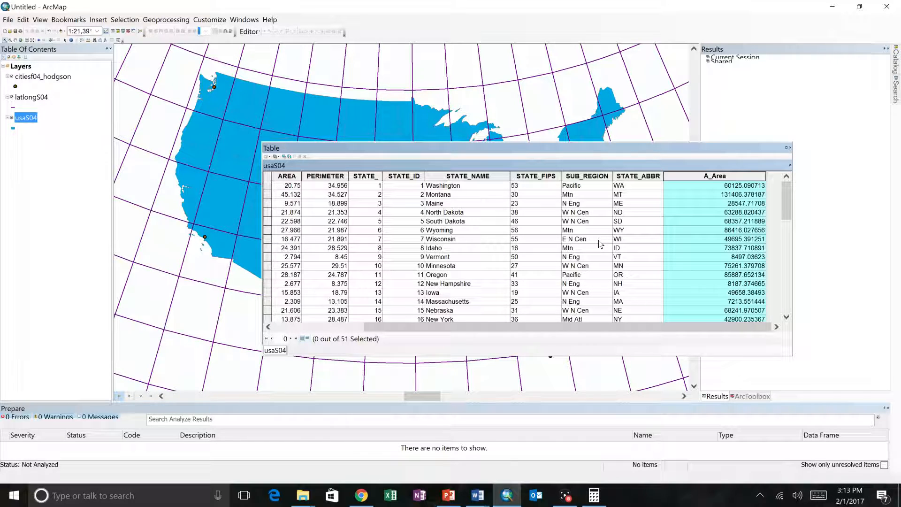
pyautogui.scroll(-12, 599, 243)
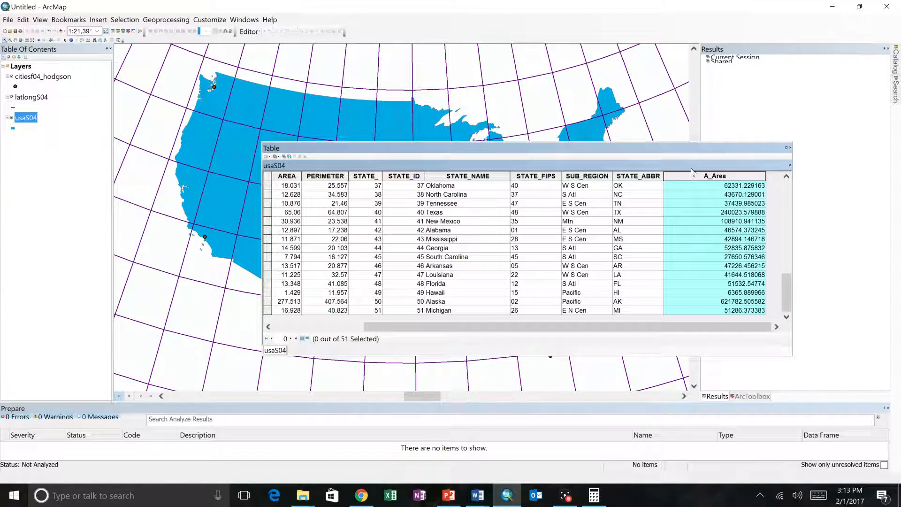
pyautogui.click(789, 148)
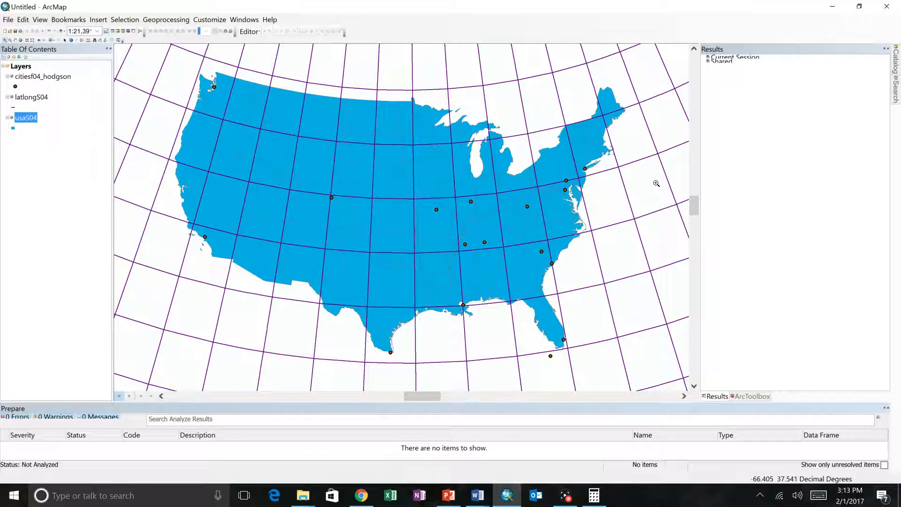
# Switch to the Lab 2 document in Word, review Tasks 2 to 6 and the exercise tables, and return to ArcMap
pyautogui.hotkey('alt', 'Tab')
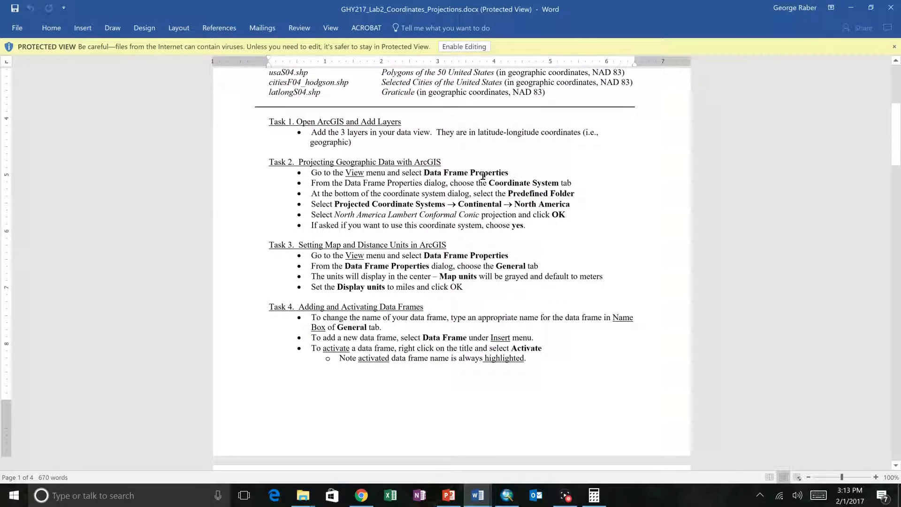
pyautogui.scroll(-5, 483, 176)
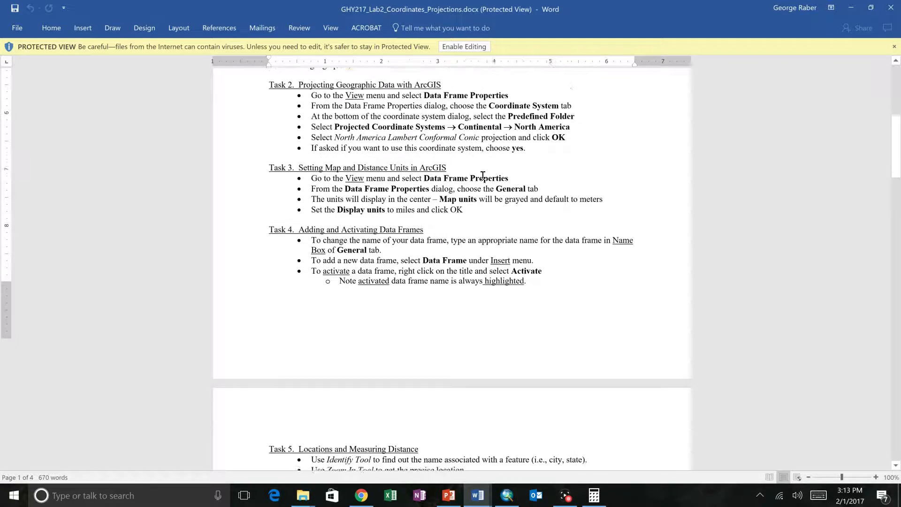
pyautogui.scroll(-7, 482, 176)
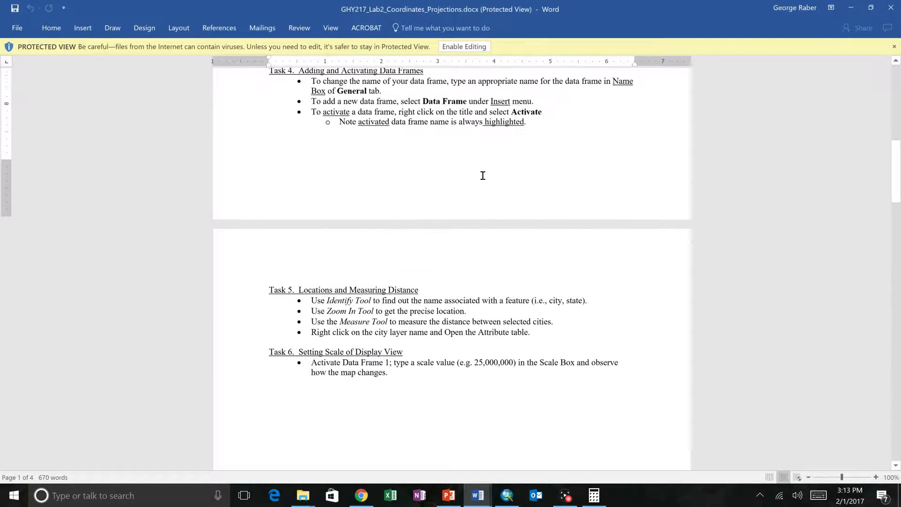
pyautogui.scroll(5, 483, 176)
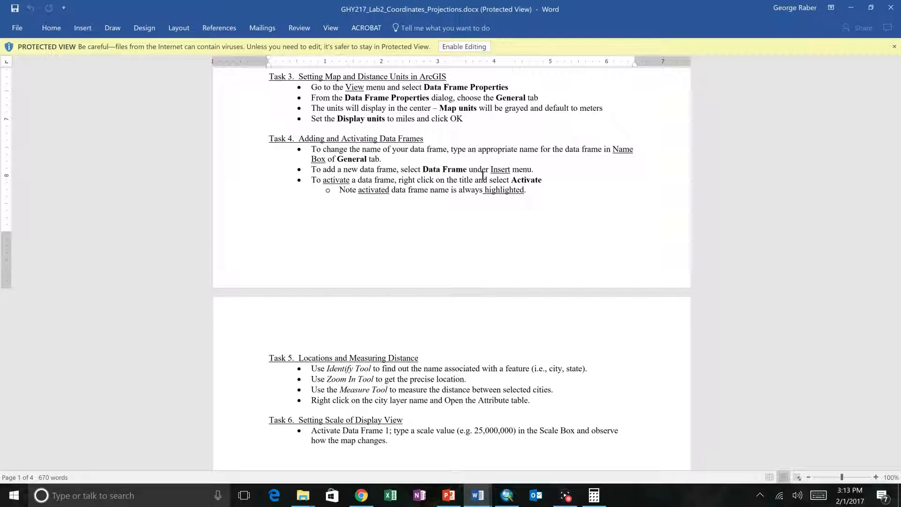
pyautogui.scroll(-12, 483, 175)
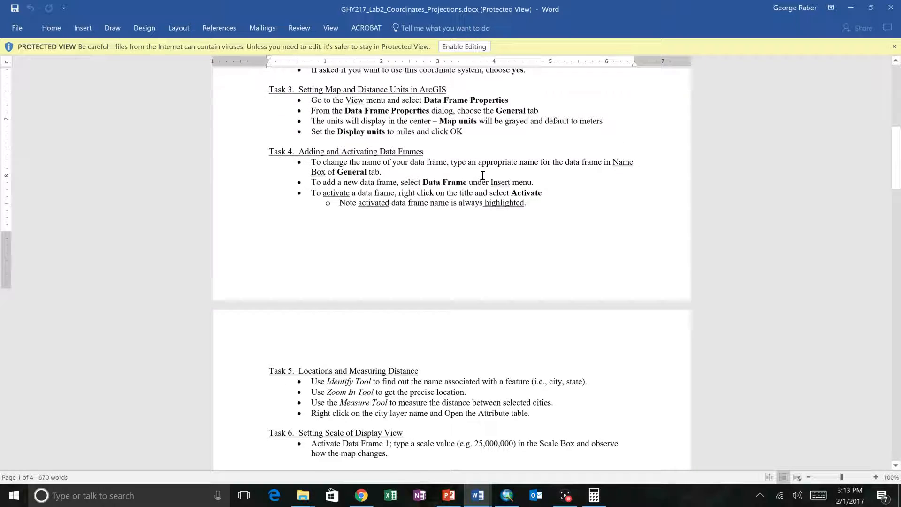
pyautogui.scroll(-10, 482, 175)
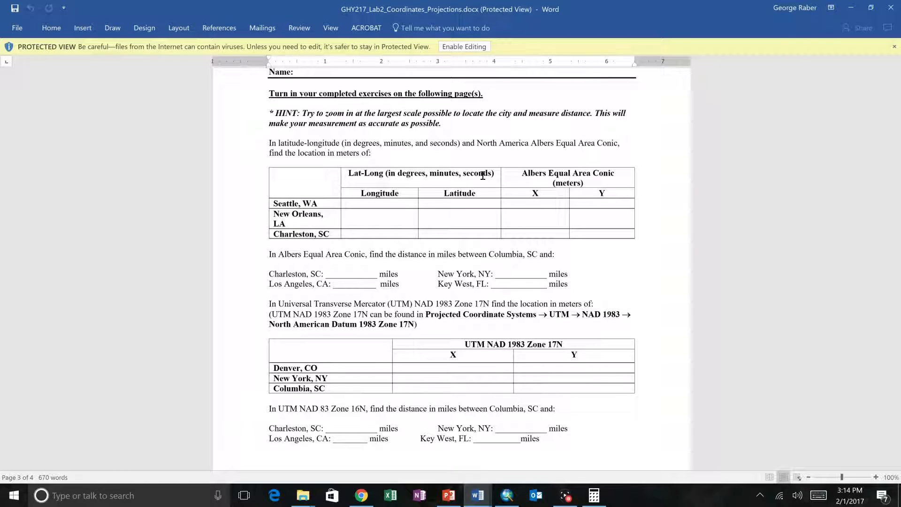
pyautogui.hotkey('alt', 'Tab')
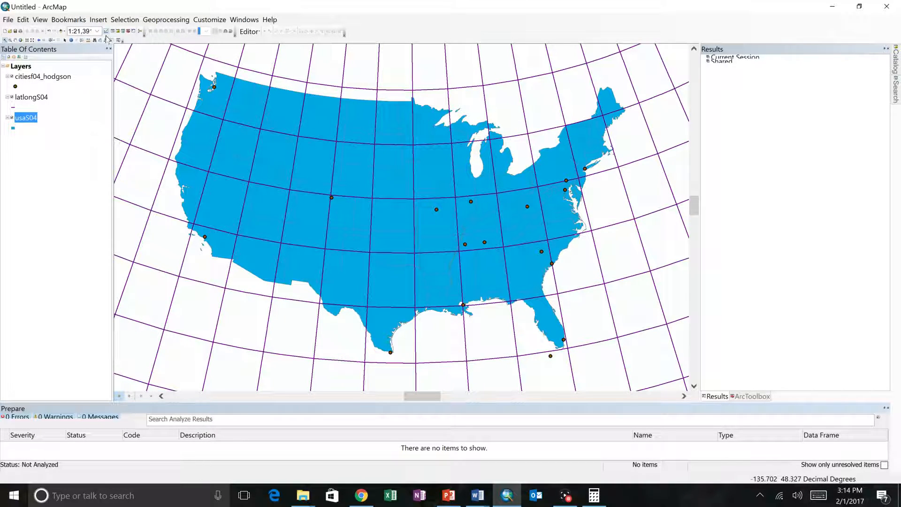
# Identify the inland South Carolina city point and the Missouri city point on the map, closing the results after each
pyautogui.click(71, 40)
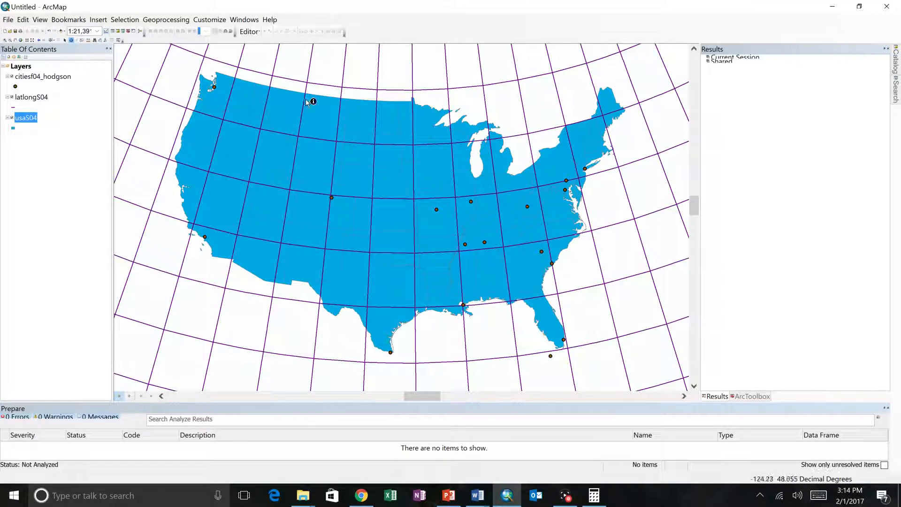
pyautogui.click(541, 251)
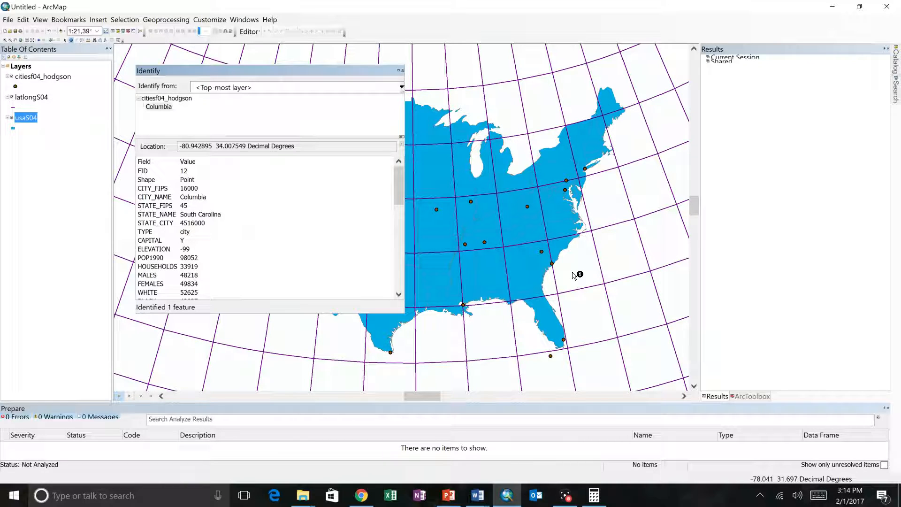
pyautogui.click(402, 70)
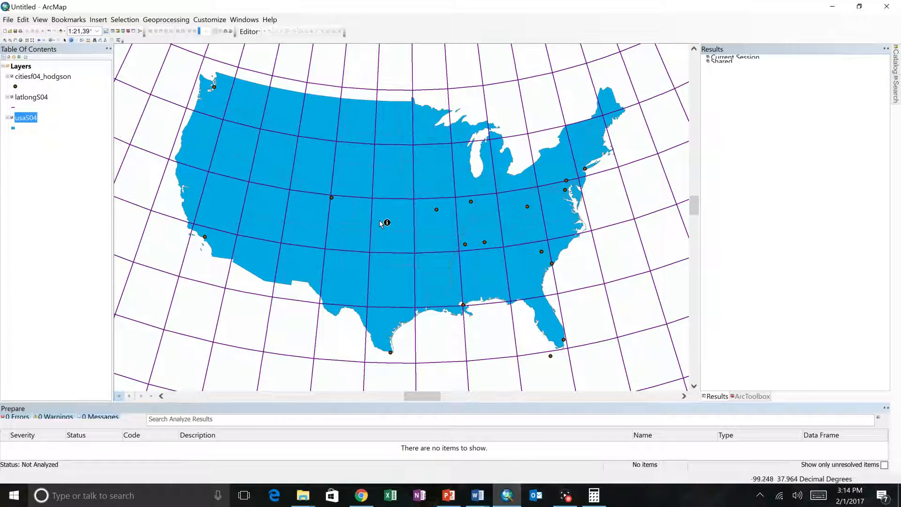
pyautogui.click(436, 211)
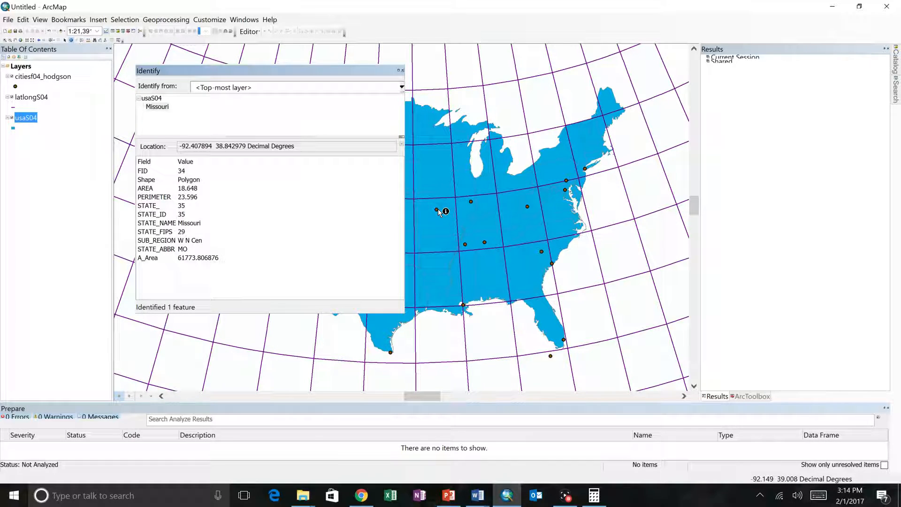
pyautogui.click(437, 209)
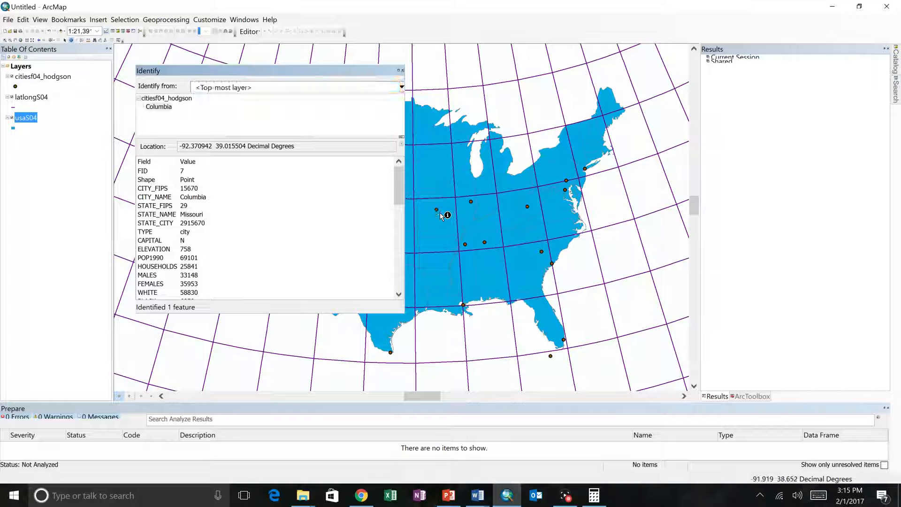
pyautogui.click(403, 72)
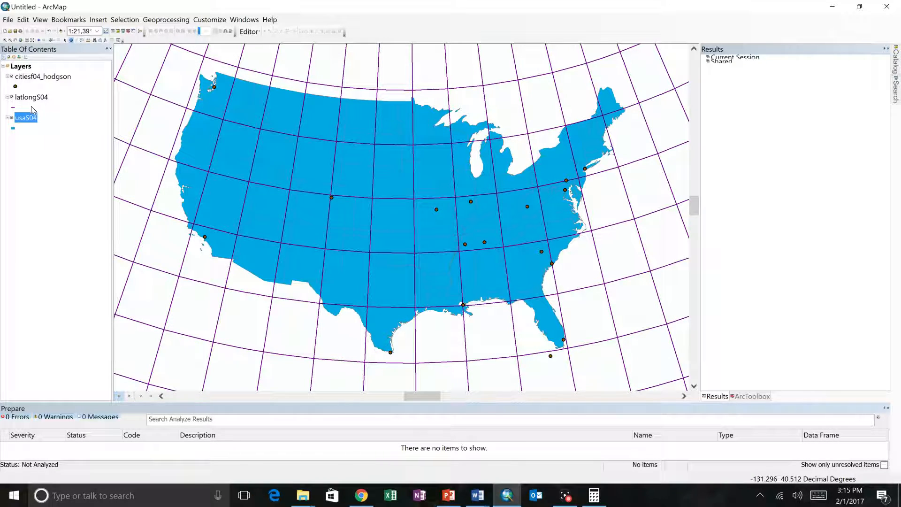
# Open the citiesf04_hodgson attribute table, select the Denver record, uncover its point on the map, and close the table
pyautogui.rightClick(42, 76)
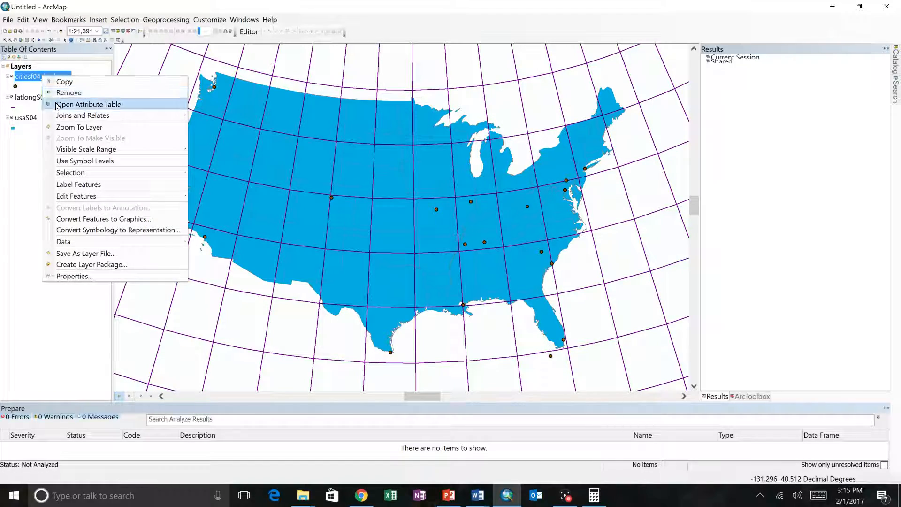
pyautogui.click(55, 104)
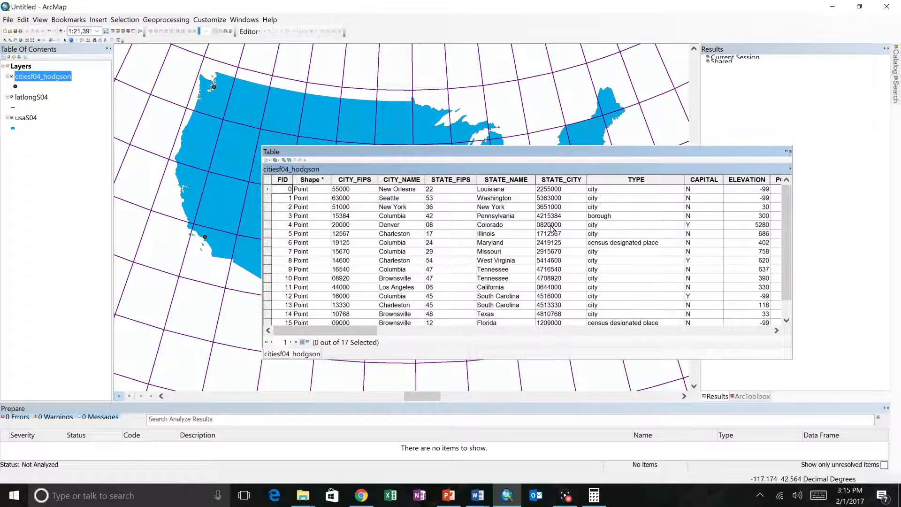
pyautogui.click(267, 221)
pyautogui.moveTo(357, 148); pyautogui.dragTo(300, 279)
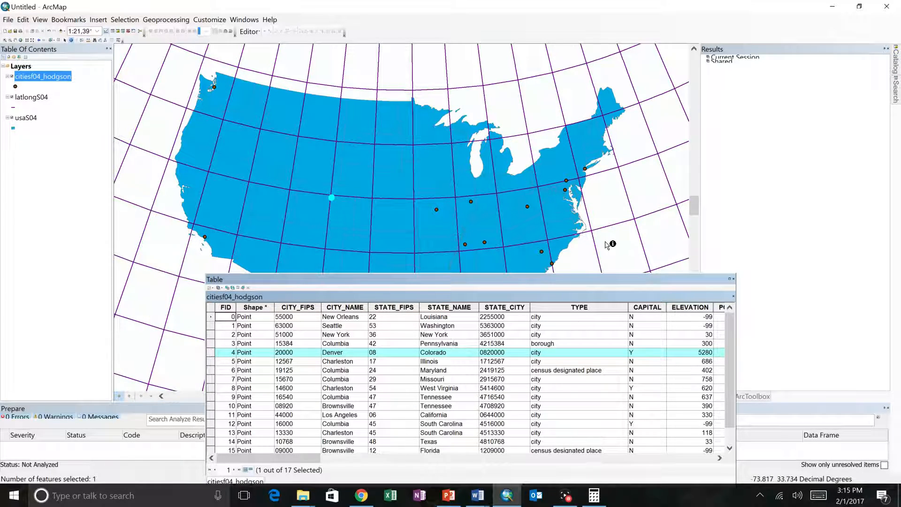
pyautogui.click(732, 279)
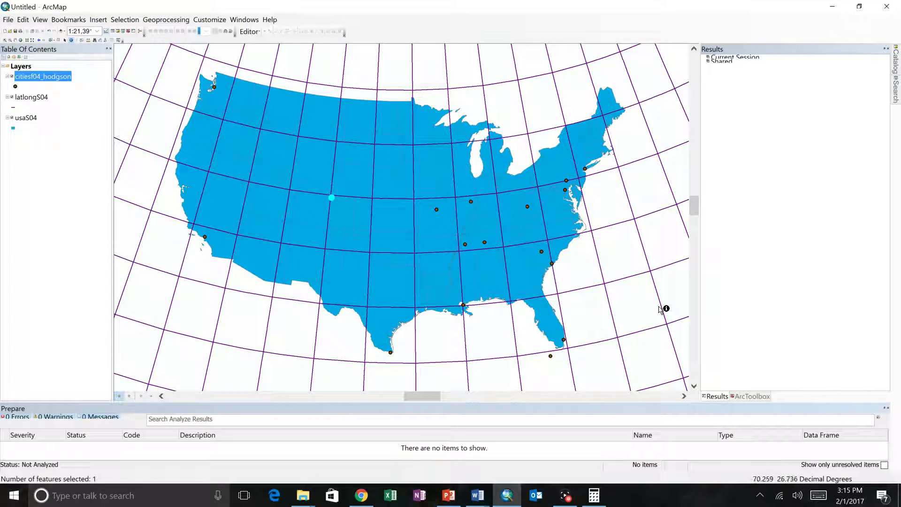
# Check the data frame, distance measuring and display scale tasks in the Word lab document, and go back to ArcMap
pyautogui.hotkey('alt', 'Tab')
pyautogui.scroll(5, 413, 337)
pyautogui.scroll(-15, 413, 337)
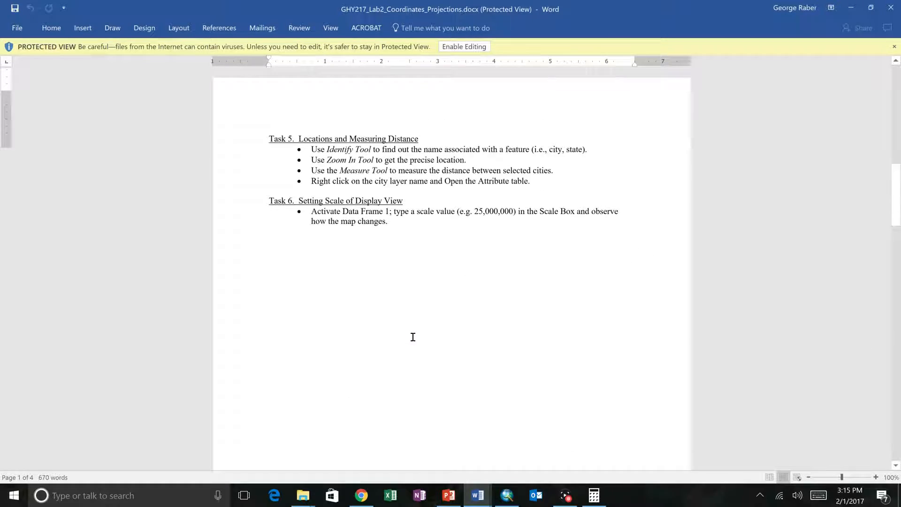
pyautogui.scroll(8, 413, 337)
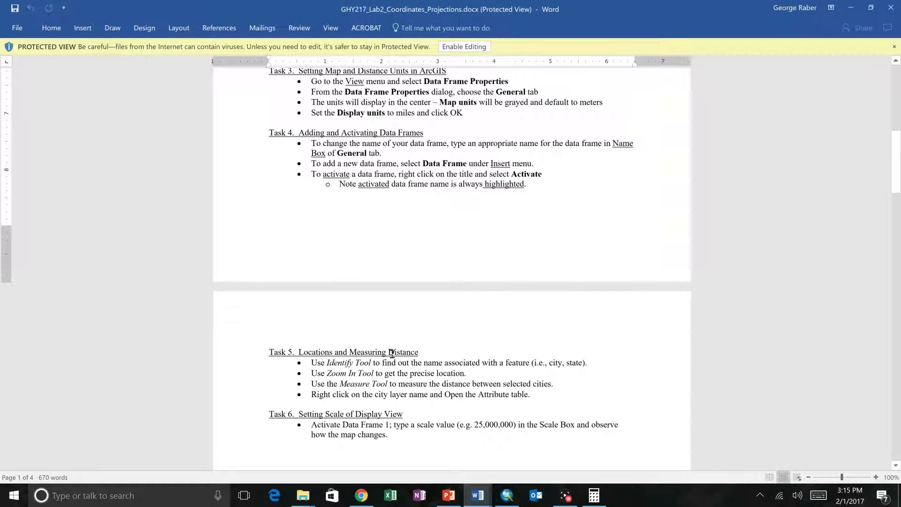
pyautogui.hotkey('alt', 'Tab')
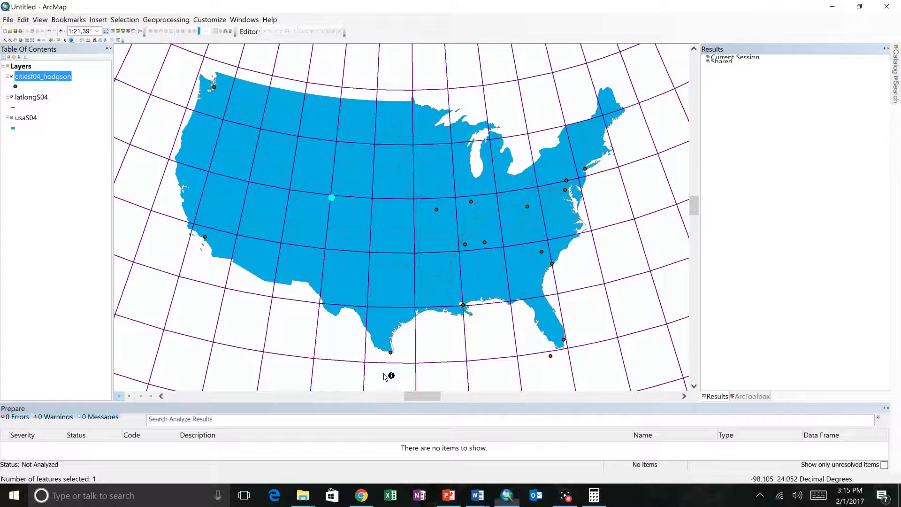
# Measure the distance from the inland South Carolina city point to the selected Denver point, and close the measurement results
pyautogui.click(88, 39)
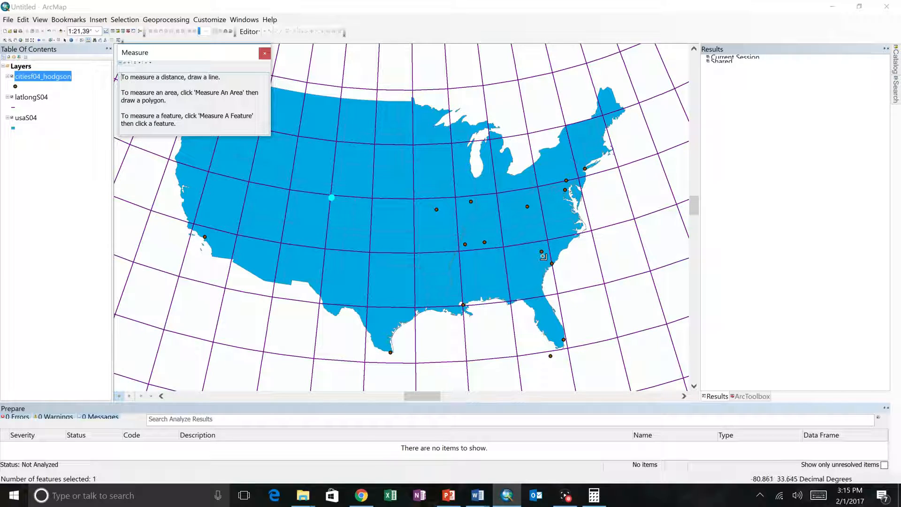
pyautogui.click(541, 251)
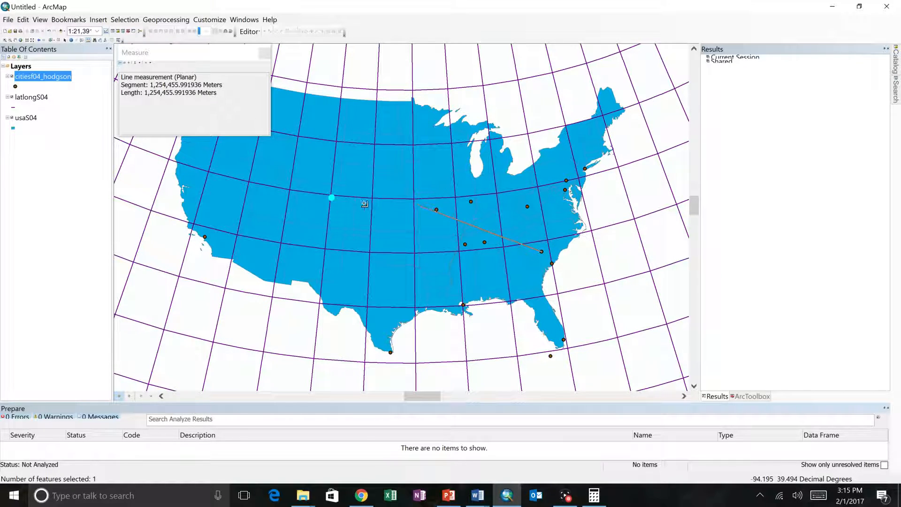
pyautogui.click(333, 199)
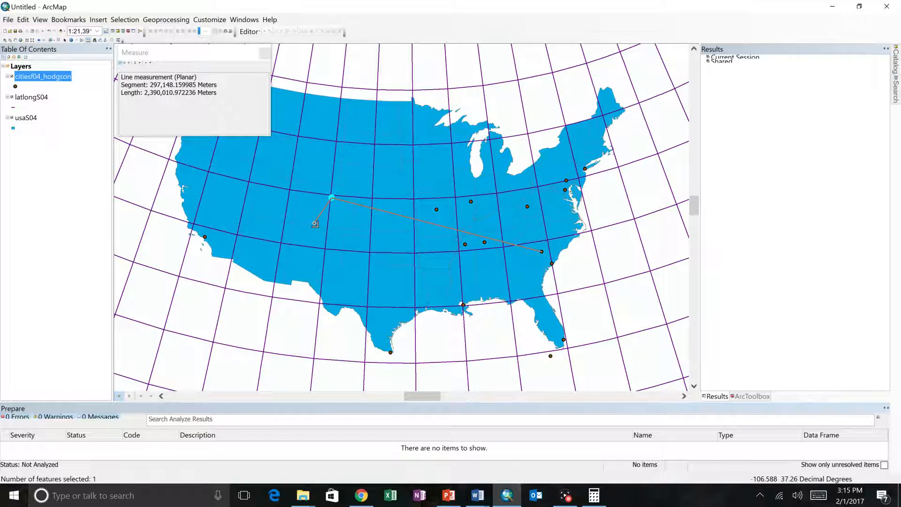
pyautogui.click(265, 53)
# Review the Albers and UTM distance exercises and the closing projection questions in the Word lab document, and return to ArcMap
pyautogui.hotkey('alt', 'Tab')
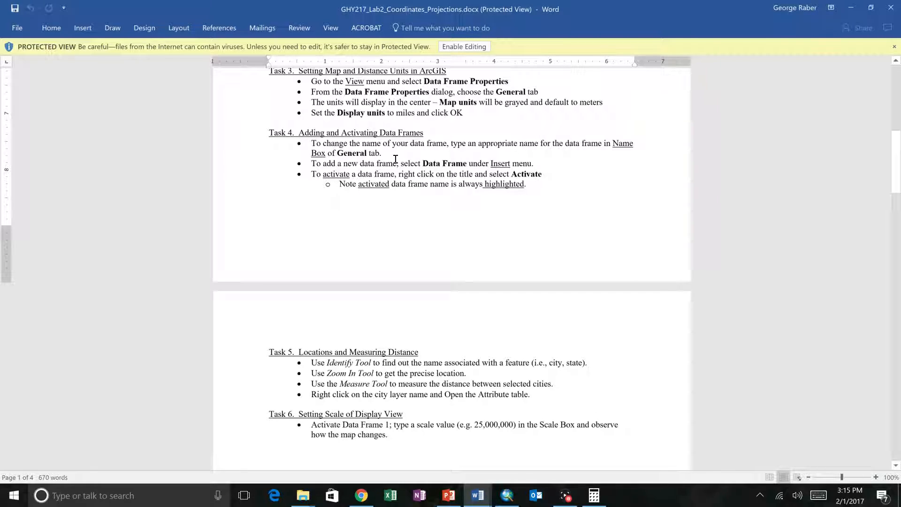
pyautogui.scroll(2, 396, 159)
pyautogui.scroll(-7, 396, 159)
pyautogui.scroll(-15, 396, 159)
pyautogui.scroll(3, 395, 159)
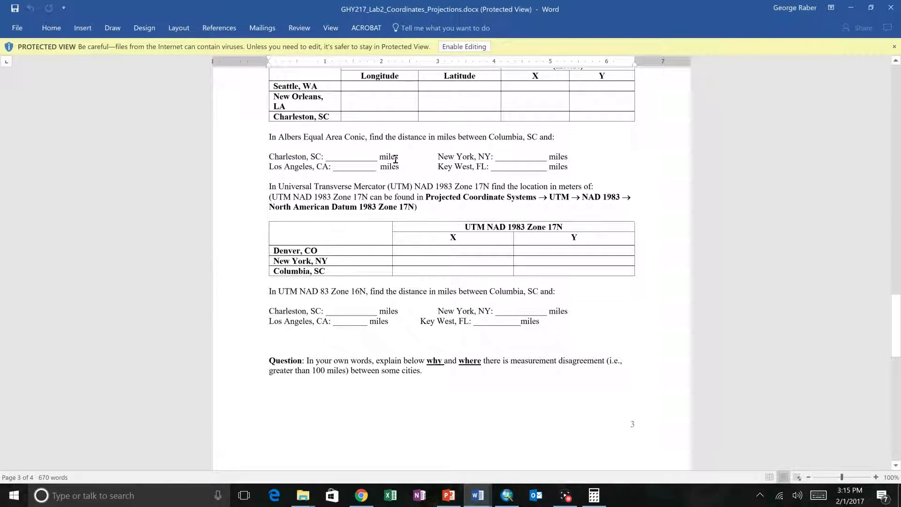
pyautogui.scroll(-4, 396, 159)
pyautogui.scroll(5, 393, 160)
pyautogui.scroll(-3, 396, 159)
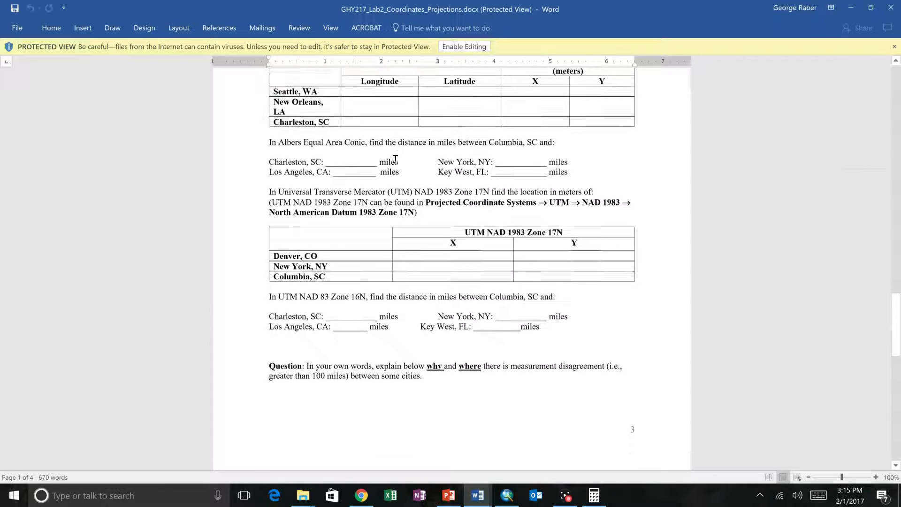
pyautogui.scroll(-15, 396, 159)
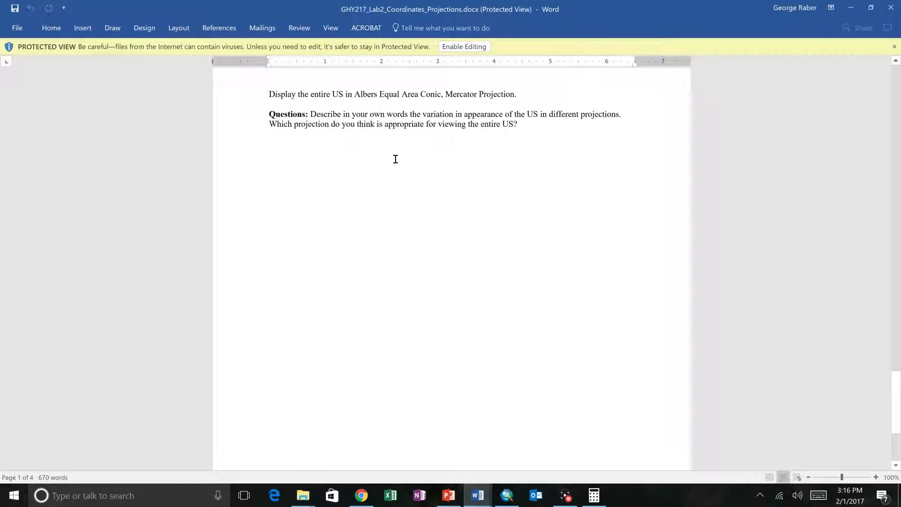
pyautogui.scroll(-8, 395, 159)
pyautogui.scroll(7, 396, 159)
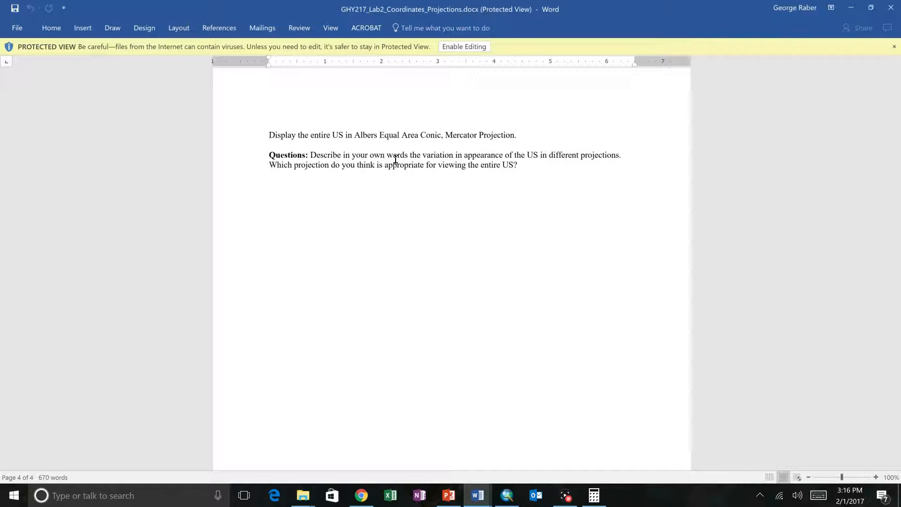
pyautogui.hotkey('alt', 'Tab')
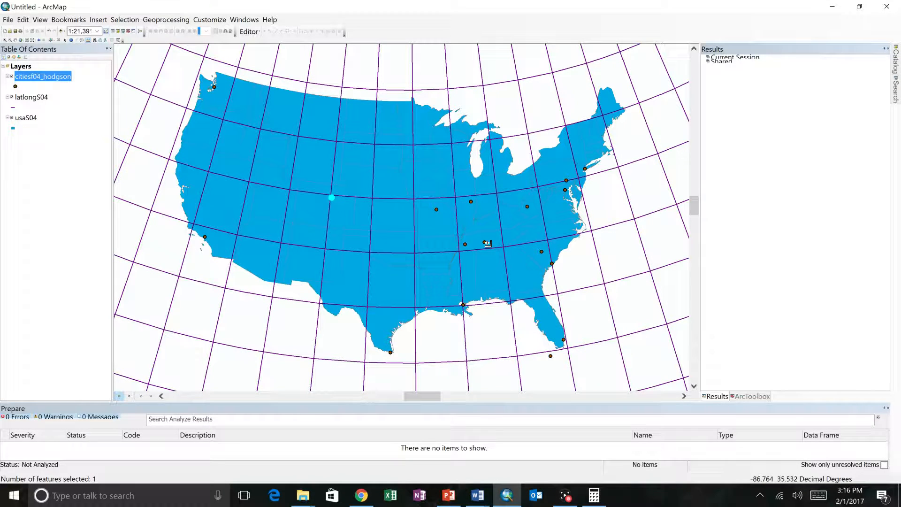
# Measure the line from the Denver point to the inland South Carolina city point and set the measurement's distance units to miles
pyautogui.click(332, 198)
pyautogui.click(332, 198)
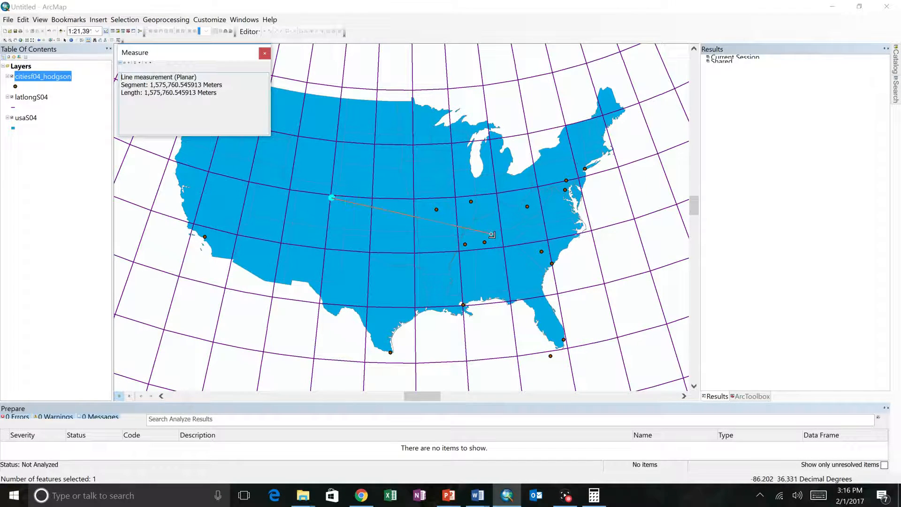
pyautogui.doubleClick(543, 252)
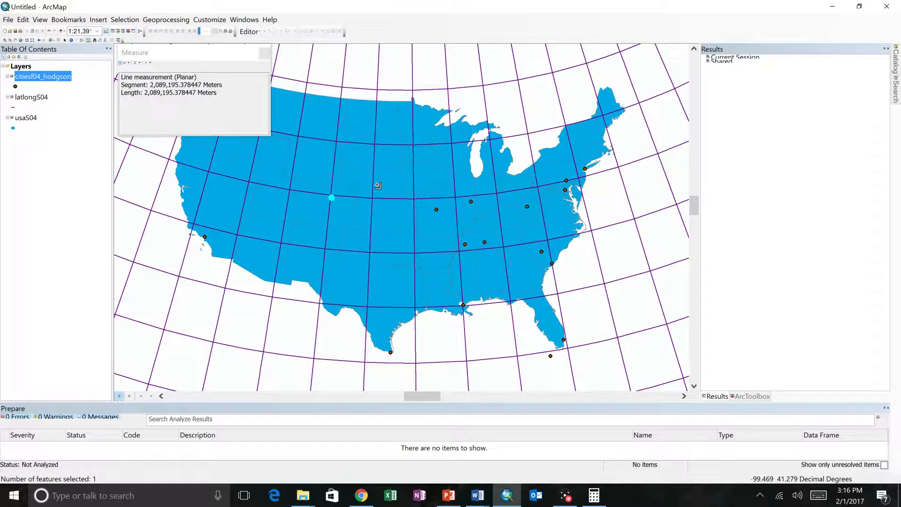
pyautogui.click(141, 66)
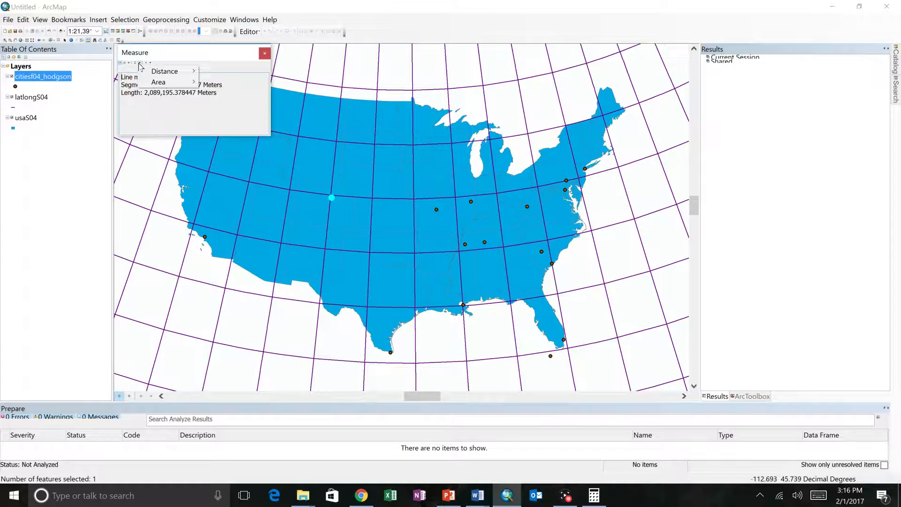
pyautogui.moveTo(162, 72)
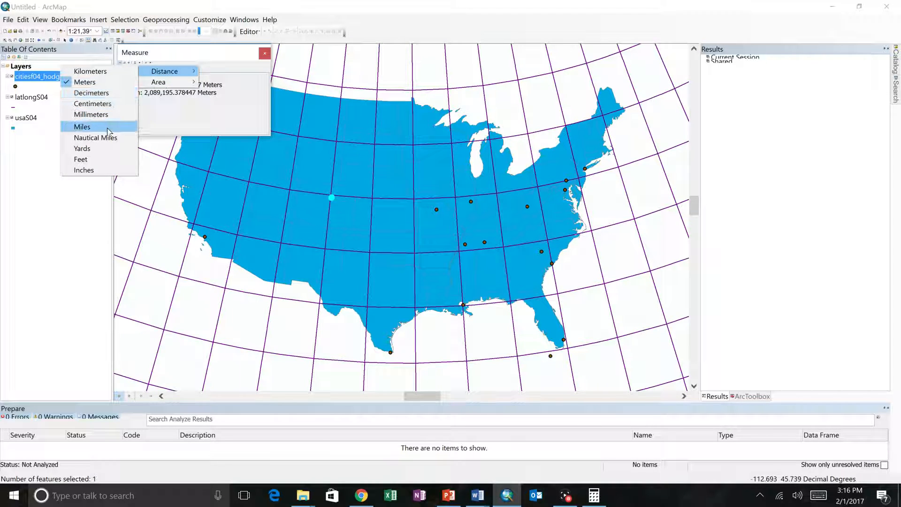
pyautogui.click(82, 126)
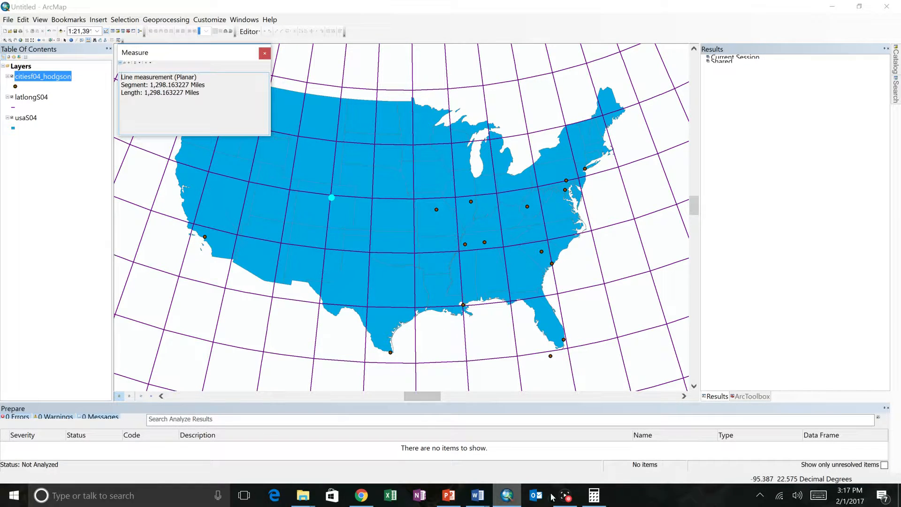
pyautogui.click(566, 495)
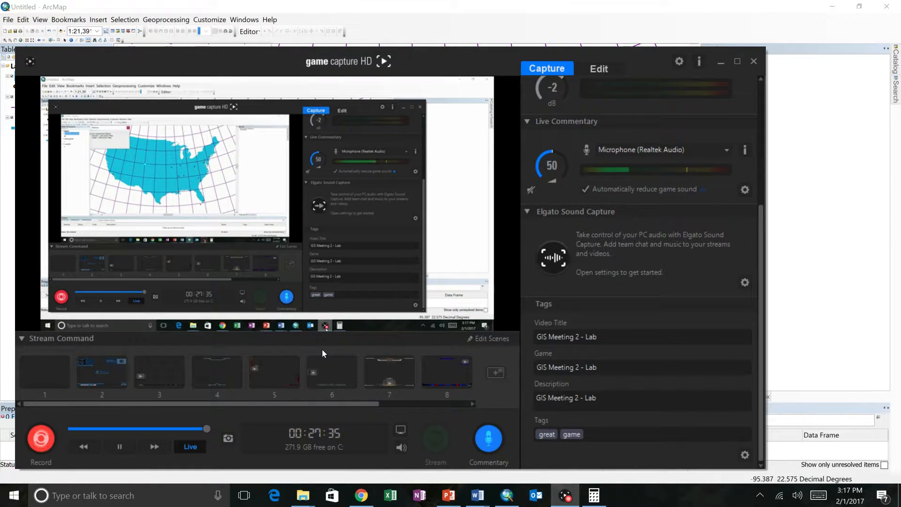